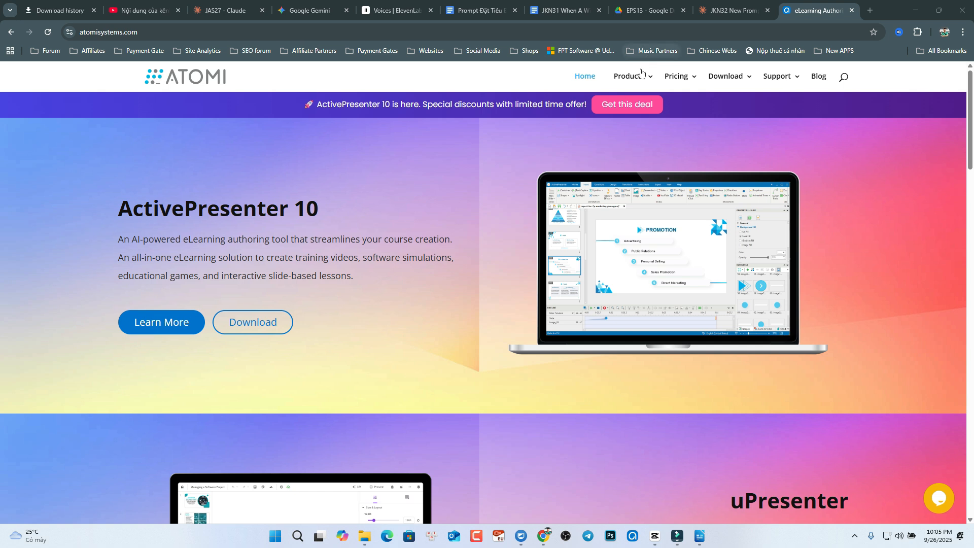
# - Look through the ActivePresenter product page on the Atomi site and open the ActivePresenter download page
pyautogui.moveTo(638, 78)
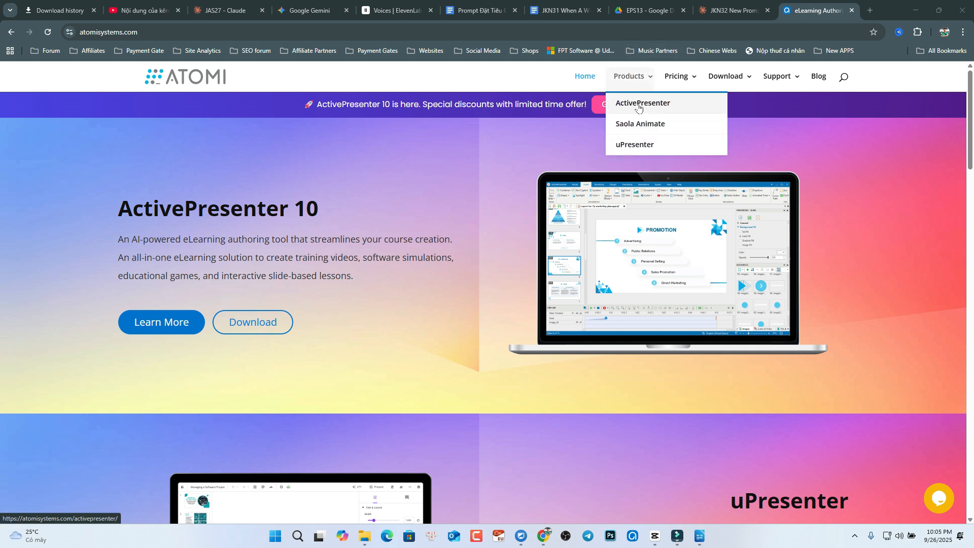
pyautogui.click(635, 104)
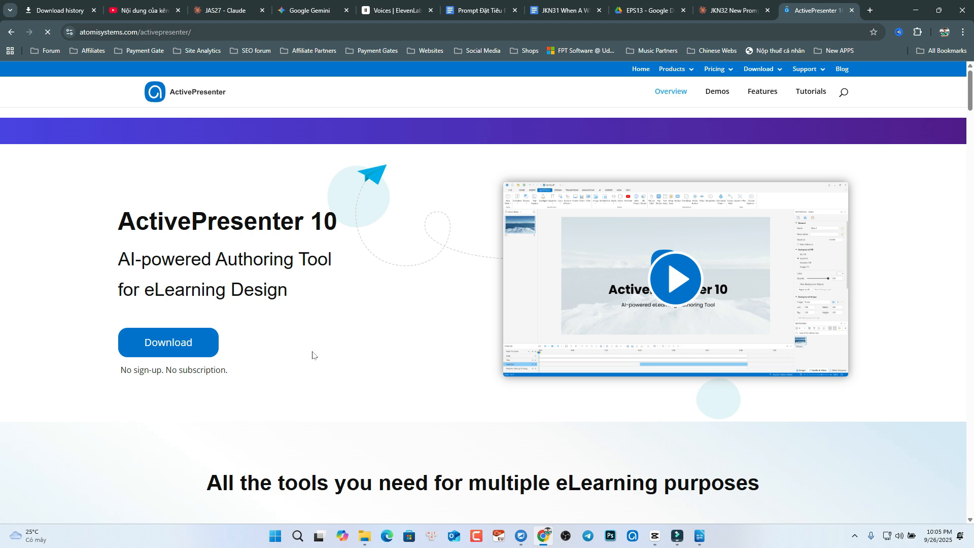
pyautogui.scroll(-4, 376, 318)
pyautogui.scroll(-2, 377, 318)
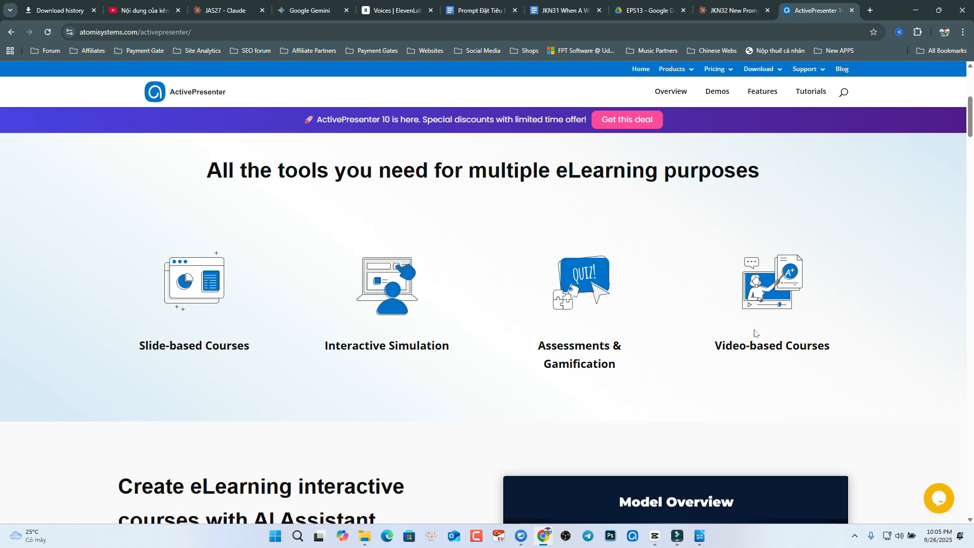
pyautogui.scroll(6, 757, 336)
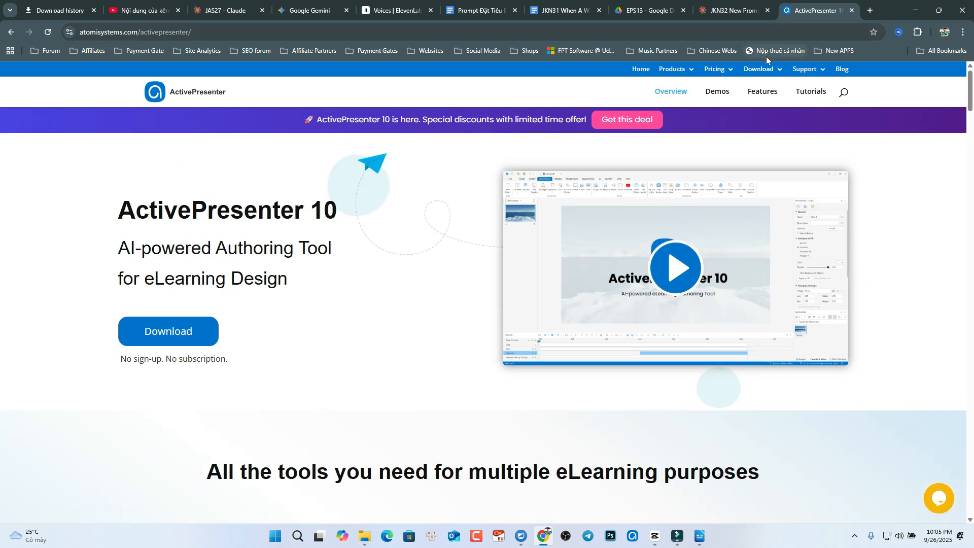
pyautogui.moveTo(762, 72)
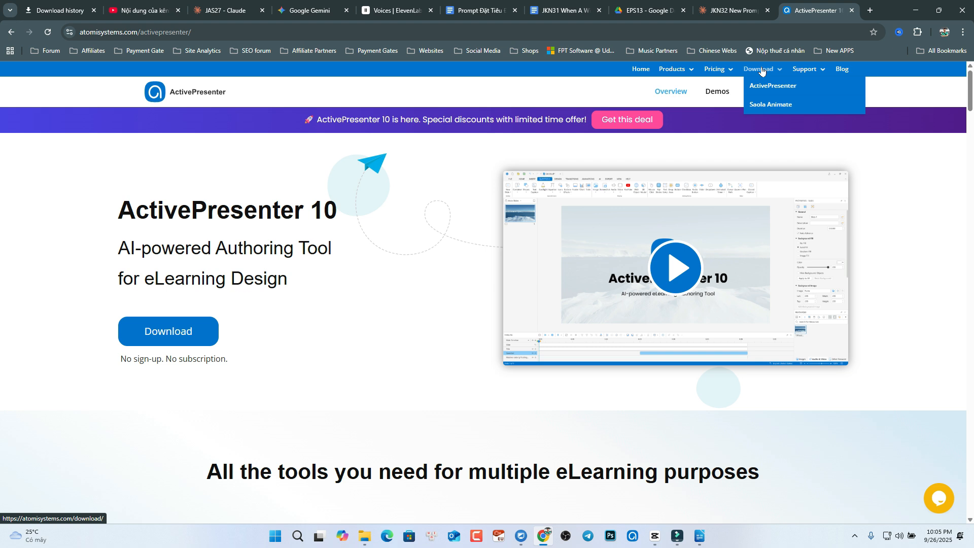
pyautogui.click(761, 87)
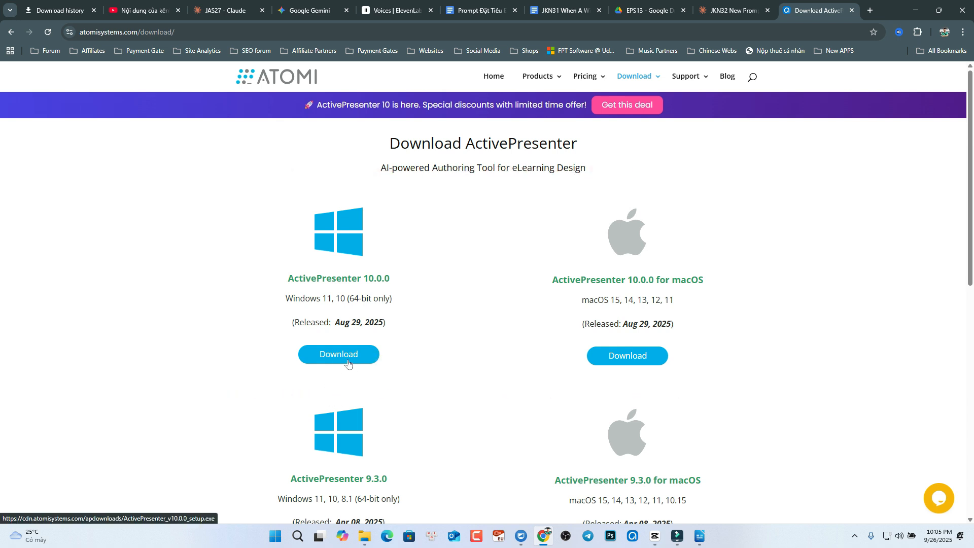
# - Switch to ActivePresenter and start a new Record Screen As Video project
pyautogui.click(632, 536)
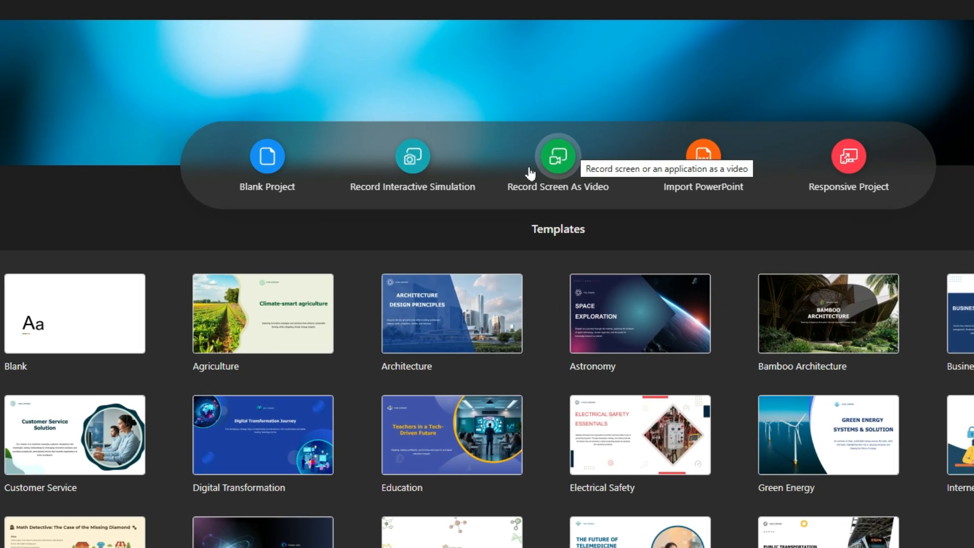
pyautogui.click(551, 170)
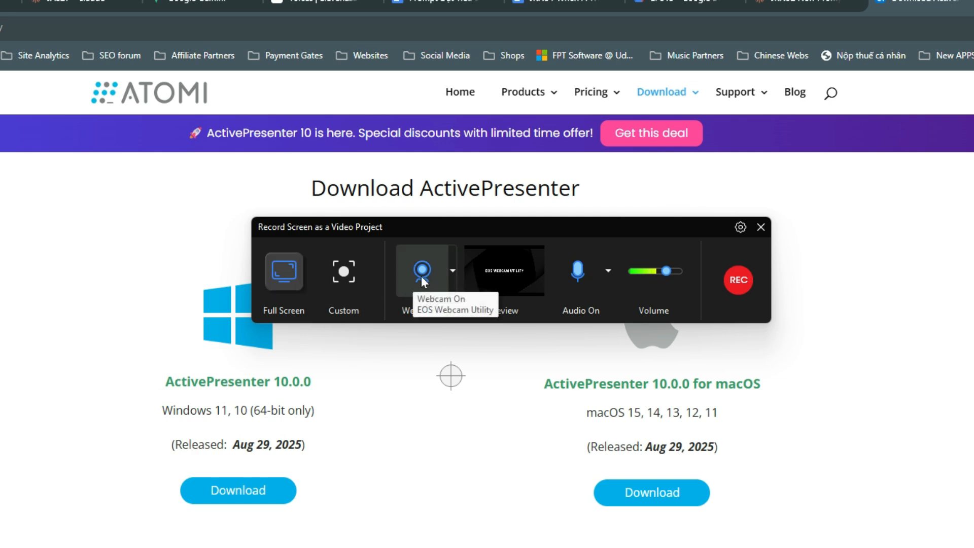
# - Check which webcam, microphone and system audio devices are selected for the screen recording
pyautogui.click(455, 280)
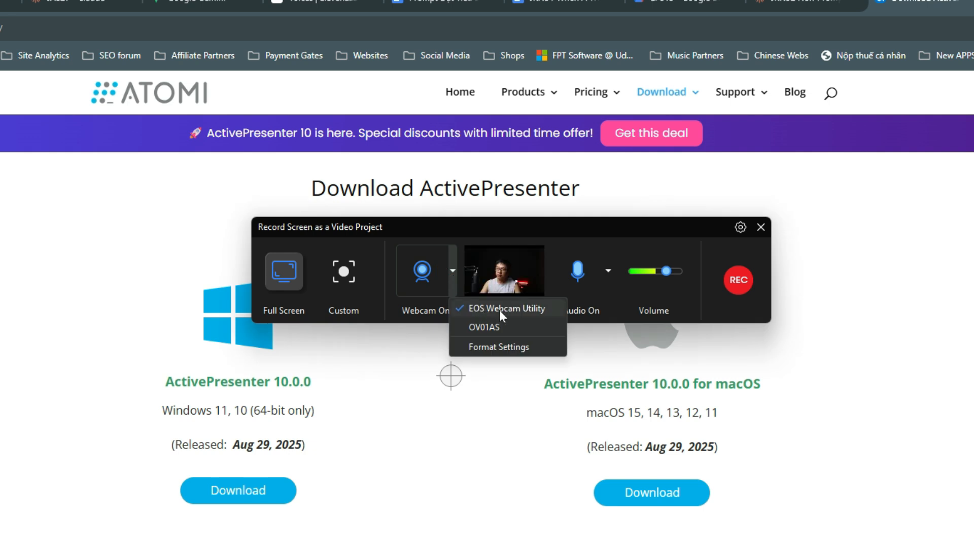
pyautogui.click(460, 223)
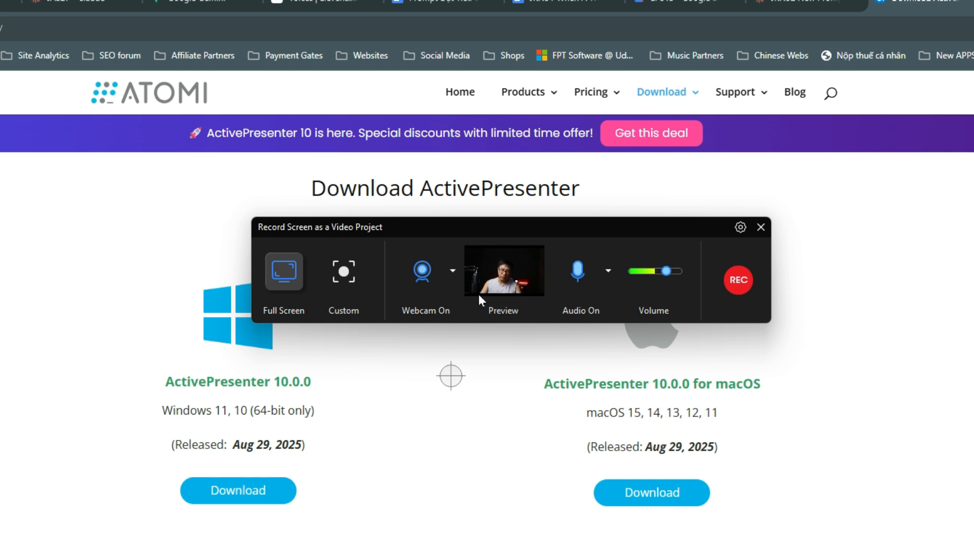
pyautogui.click(607, 275)
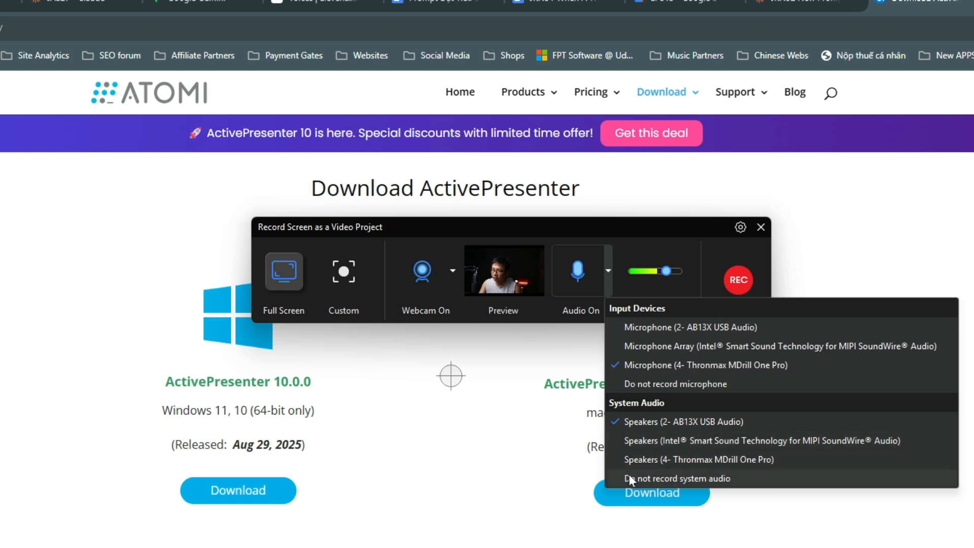
pyautogui.click(663, 228)
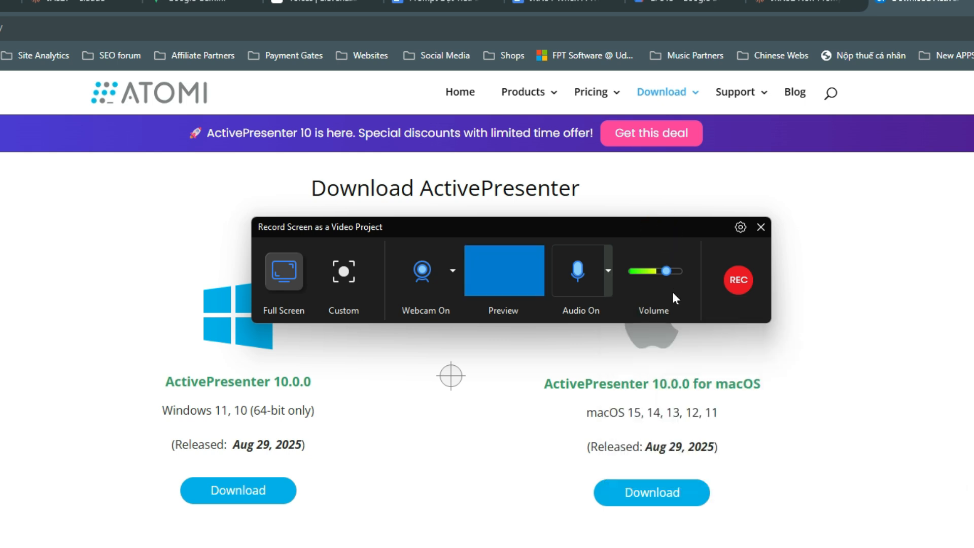
# - Review the Audio & Video, Cursor and Hotkeys recording settings for video and save them
pyautogui.click(741, 228)
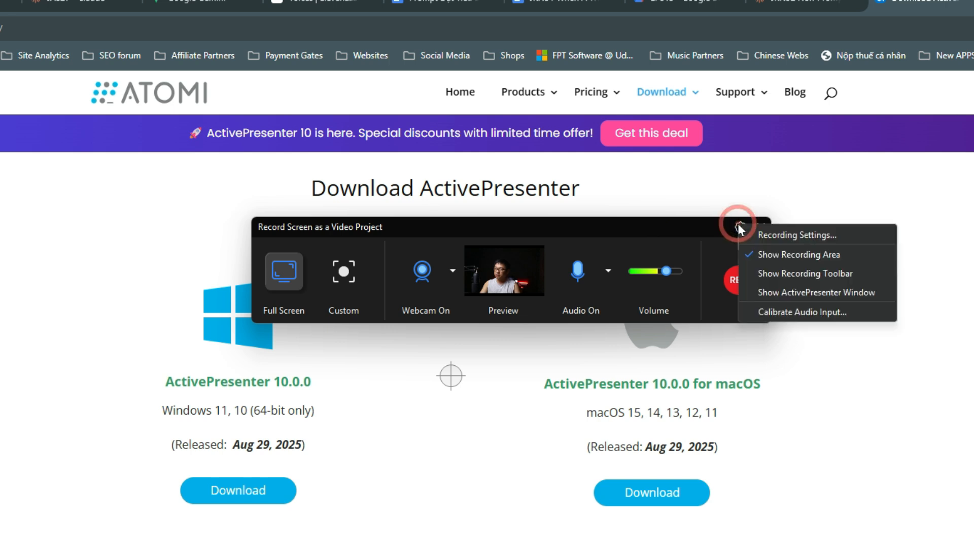
pyautogui.click(768, 238)
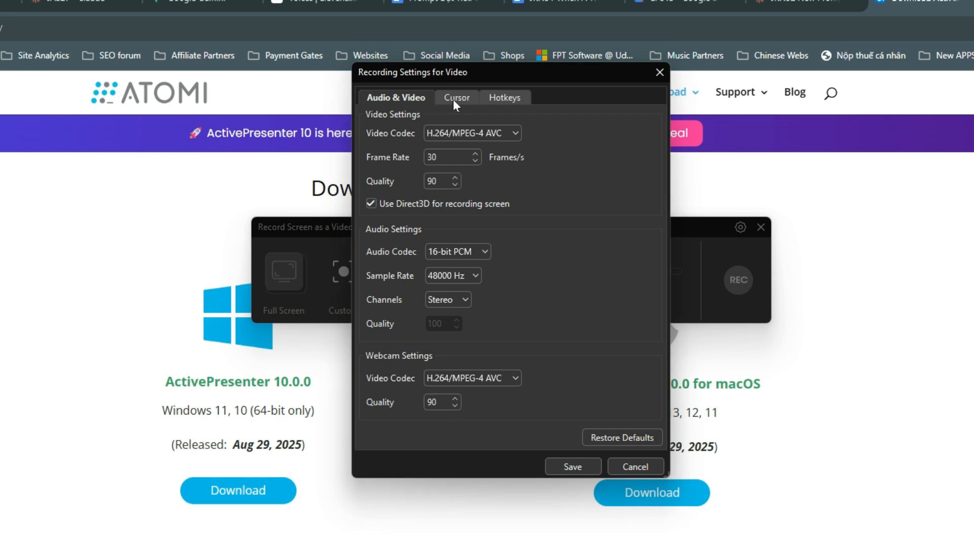
pyautogui.click(453, 100)
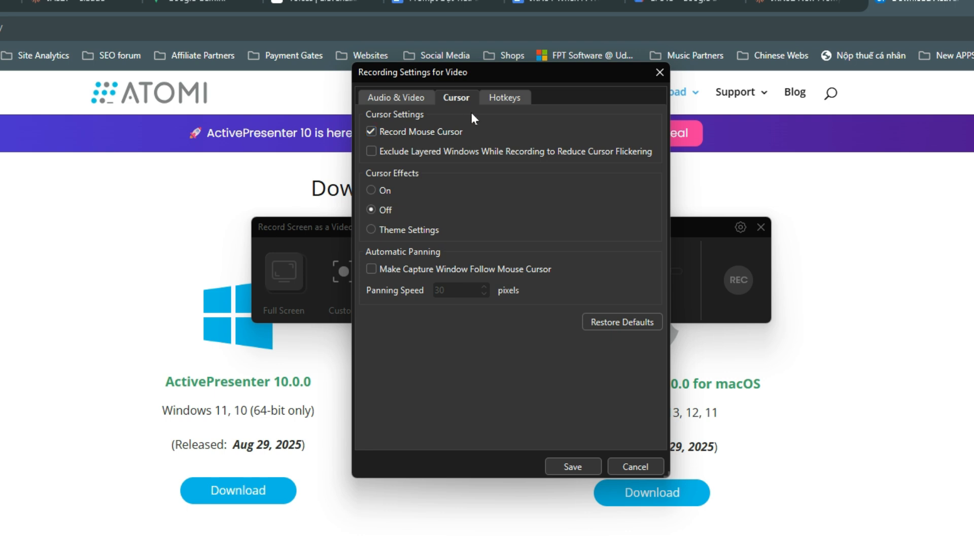
pyautogui.click(509, 98)
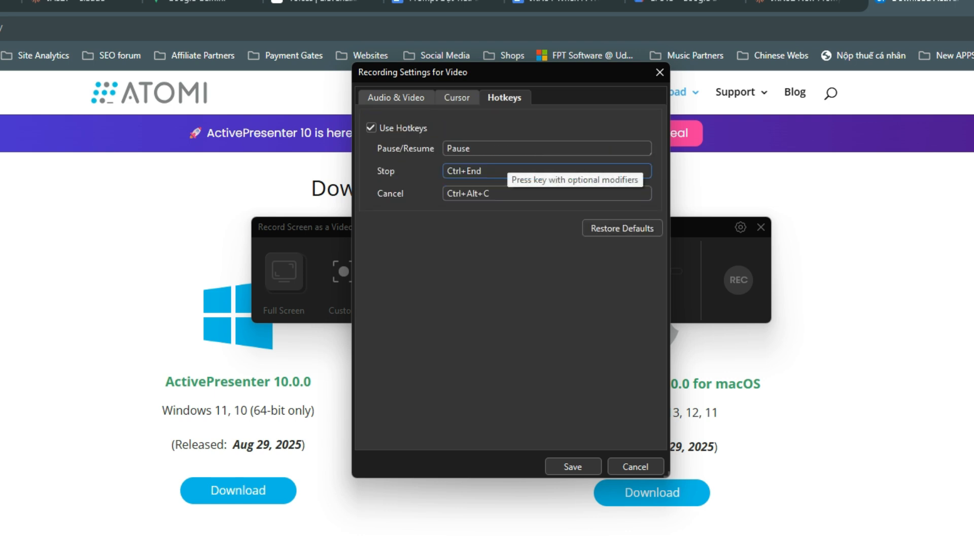
pyautogui.click(403, 95)
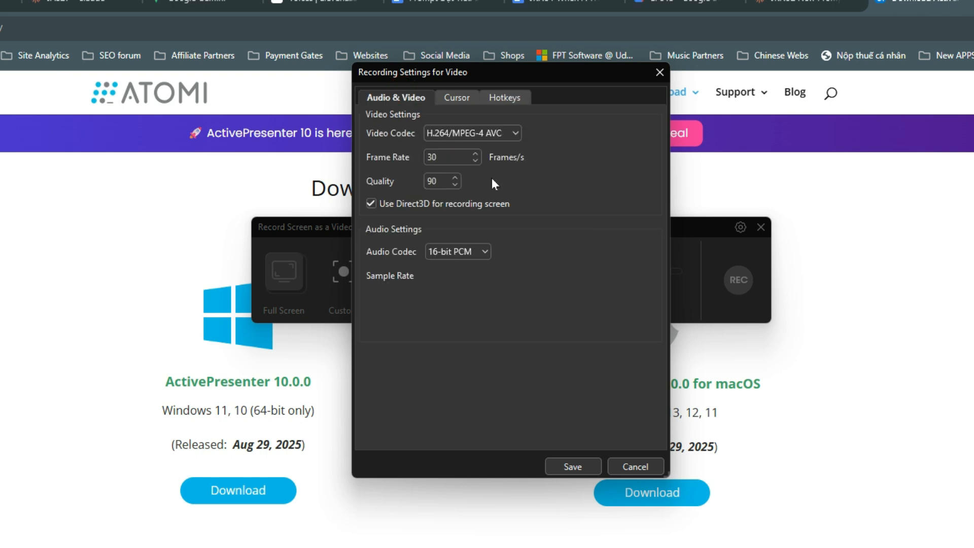
pyautogui.click(580, 467)
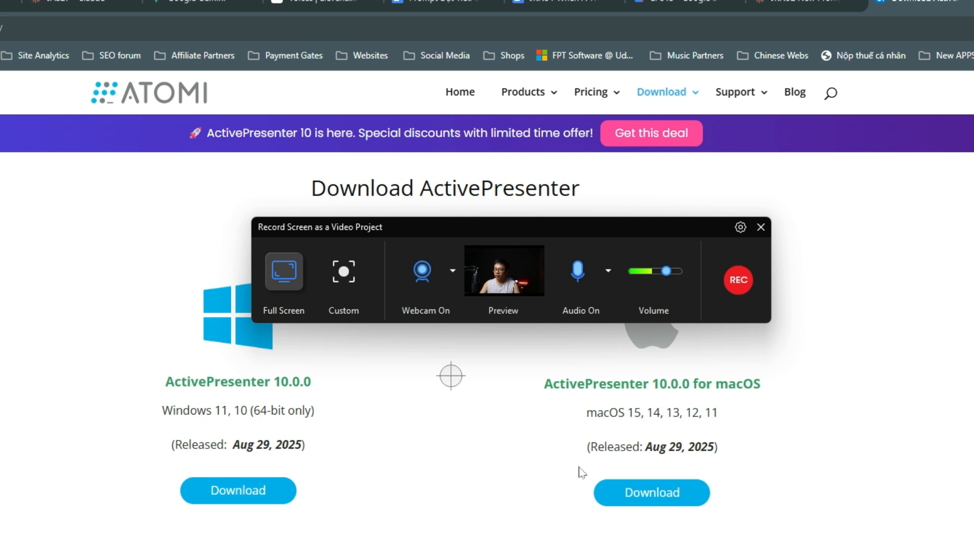
# - Start the full-screen recording and look through the Atomi home page in the browser
pyautogui.click(730, 282)
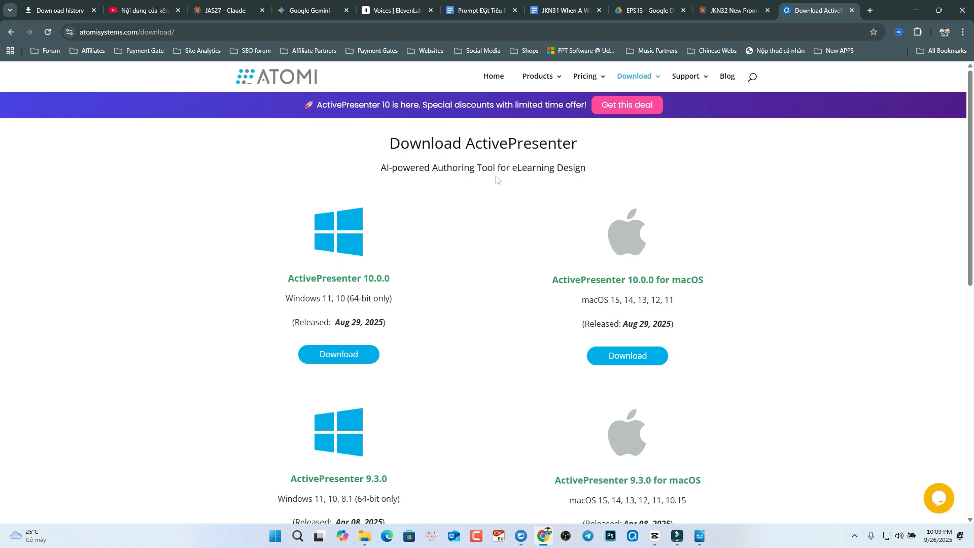
pyautogui.click(488, 76)
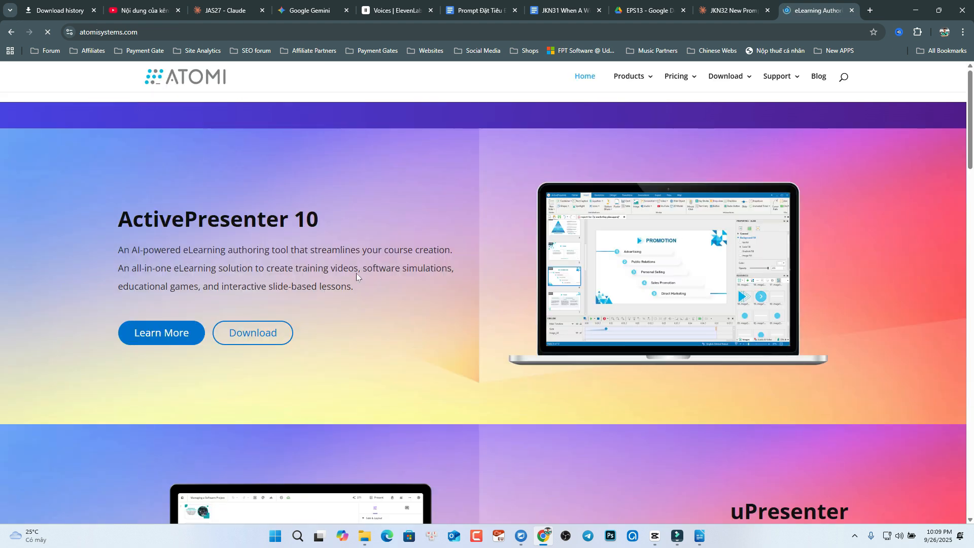
pyautogui.scroll(-4, 422, 290)
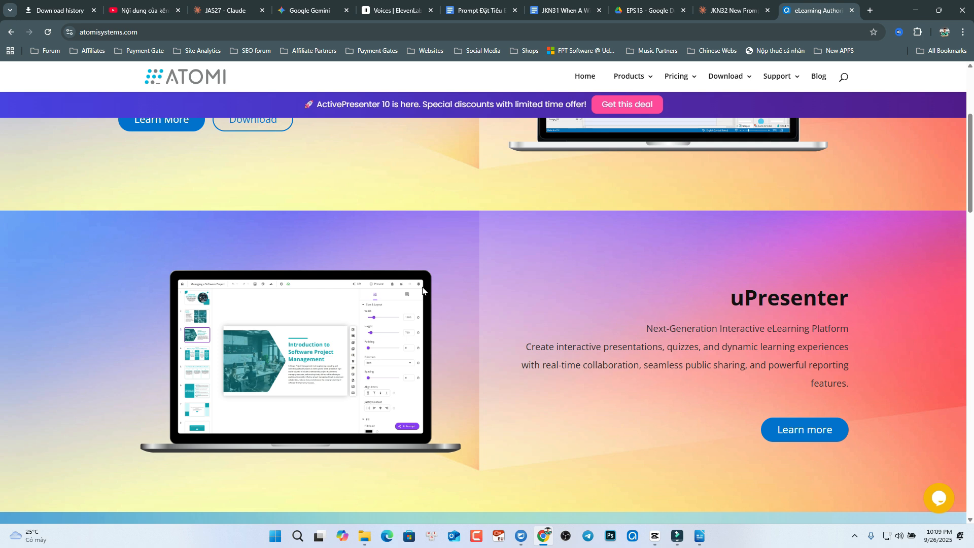
pyautogui.scroll(4, 513, 243)
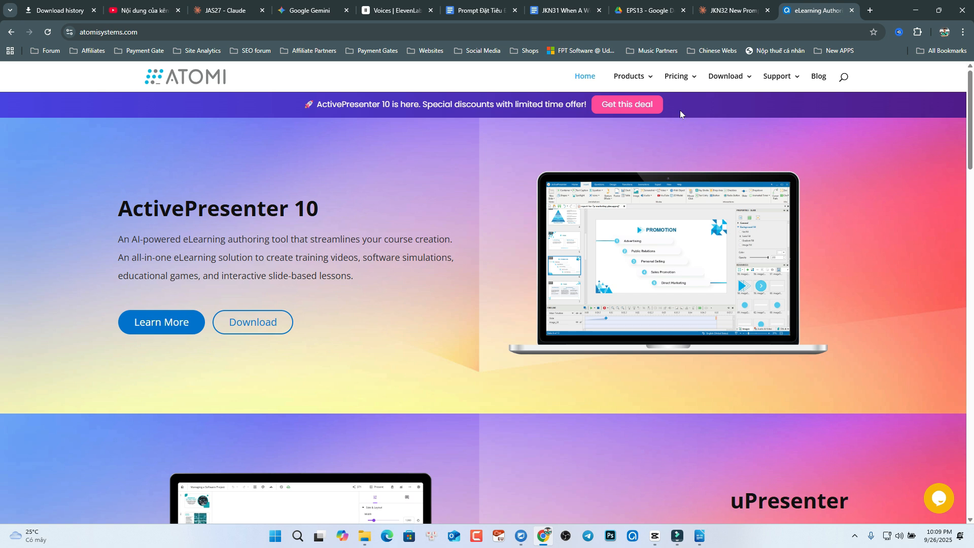
# - Open the Atomi pricing page and review the Standard, Pro and Pro EDU license plans
pyautogui.click(678, 77)
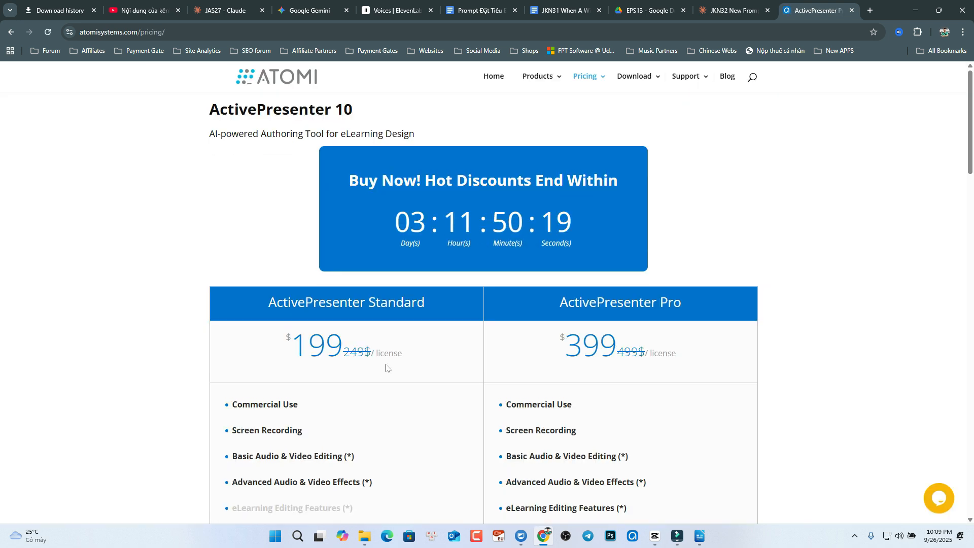
pyautogui.scroll(-4, 355, 355)
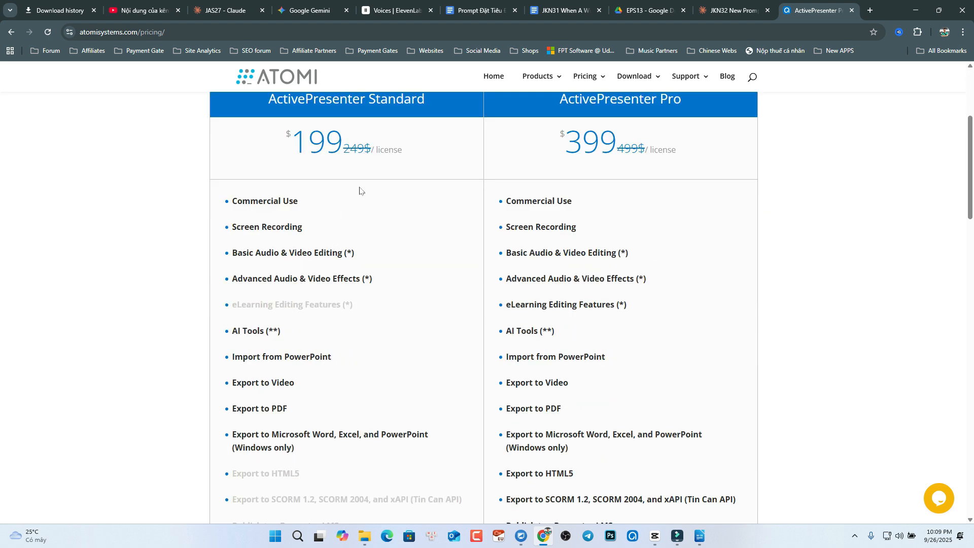
pyautogui.scroll(2, 349, 170)
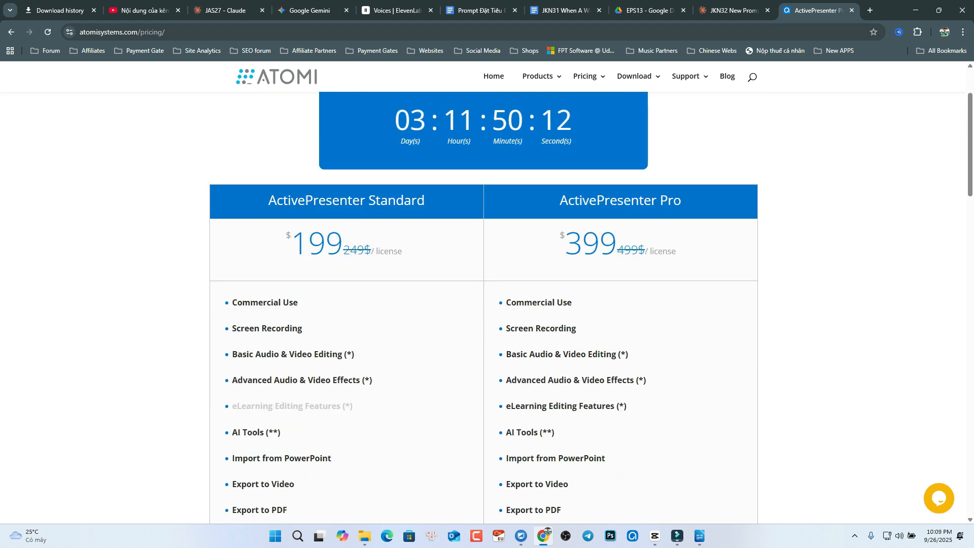
pyautogui.scroll(2, 300, 248)
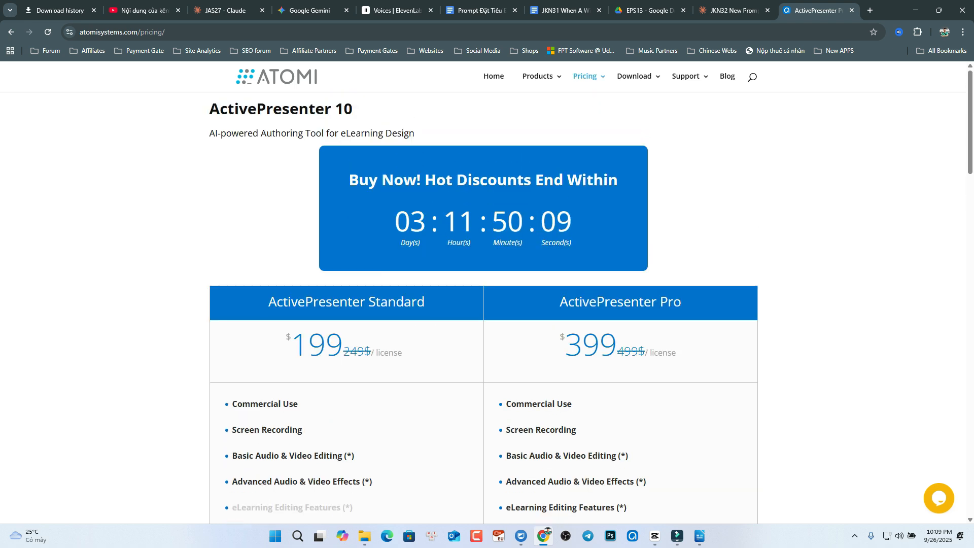
pyautogui.scroll(-8, 600, 337)
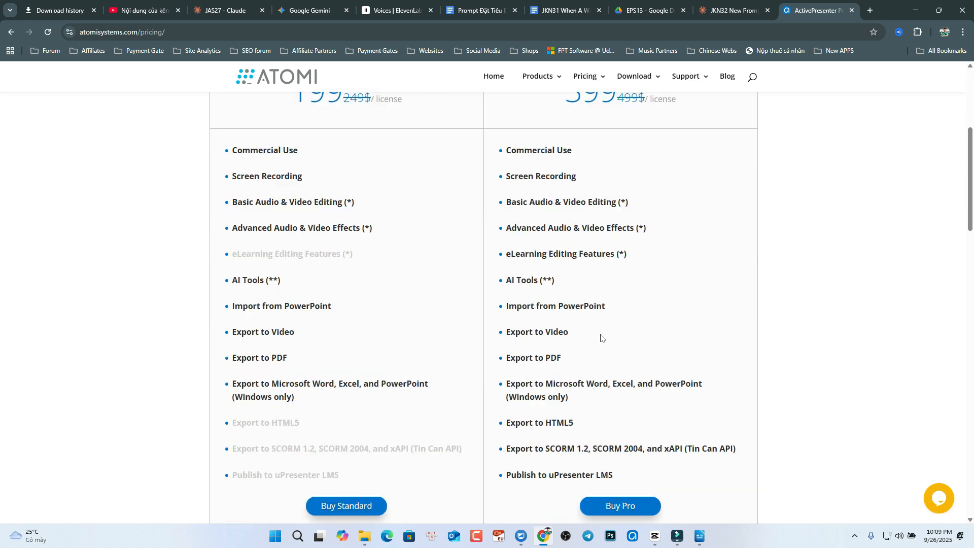
pyautogui.scroll(-15, 600, 337)
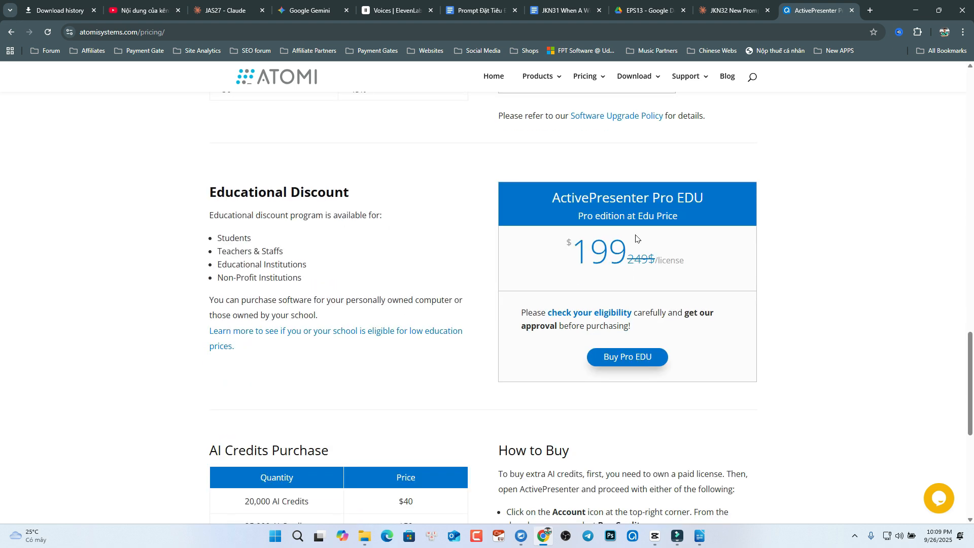
# - Open jackydeals.com in a new browser tab and look through the ActivePresenter 10 coupon offers
pyautogui.click(874, 9)
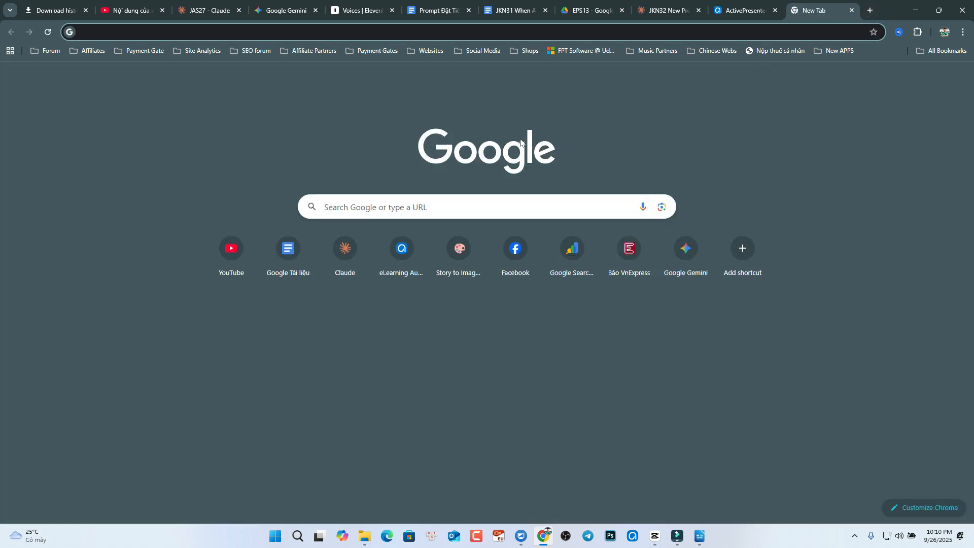
pyautogui.write('jackydeals.com')
pyautogui.press('Return')
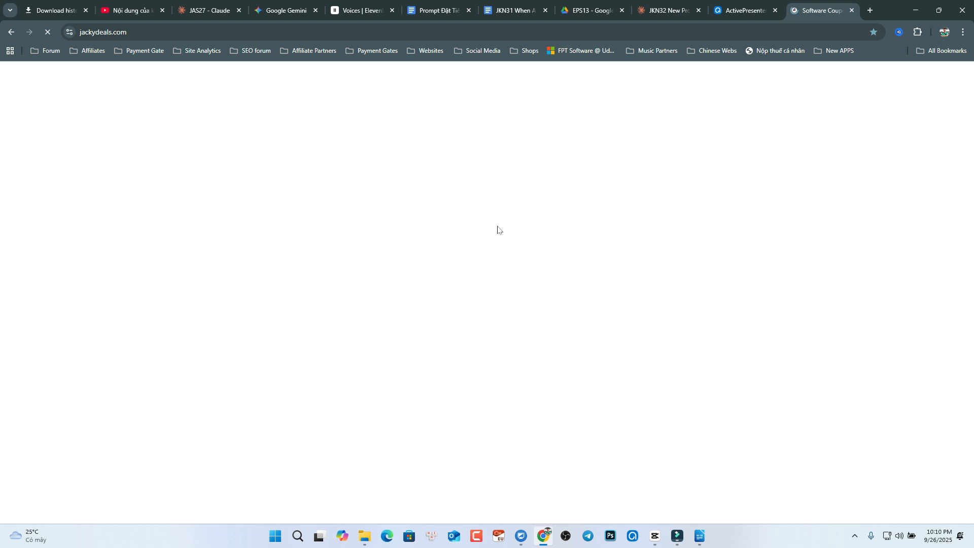
pyautogui.scroll(-15, 492, 247)
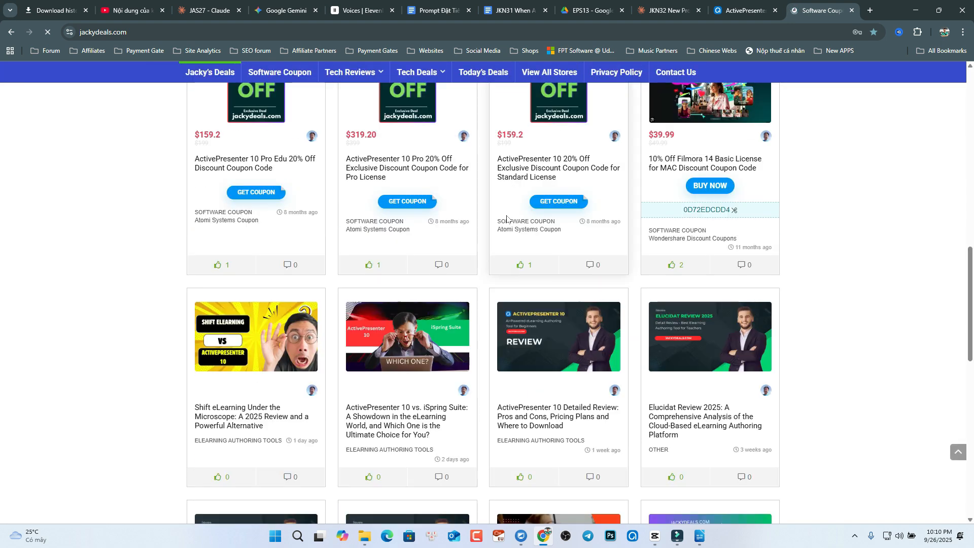
pyautogui.scroll(3, 406, 254)
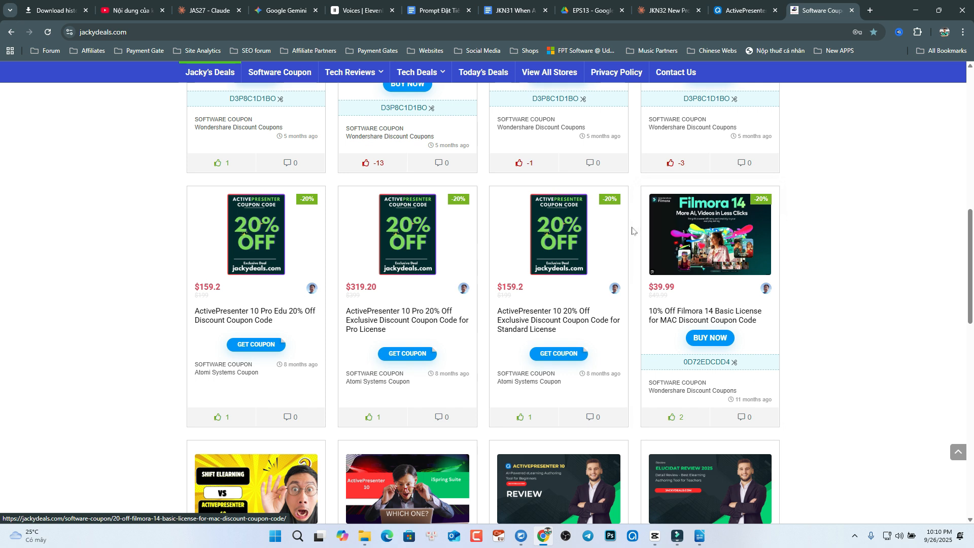
pyautogui.scroll(3, 634, 172)
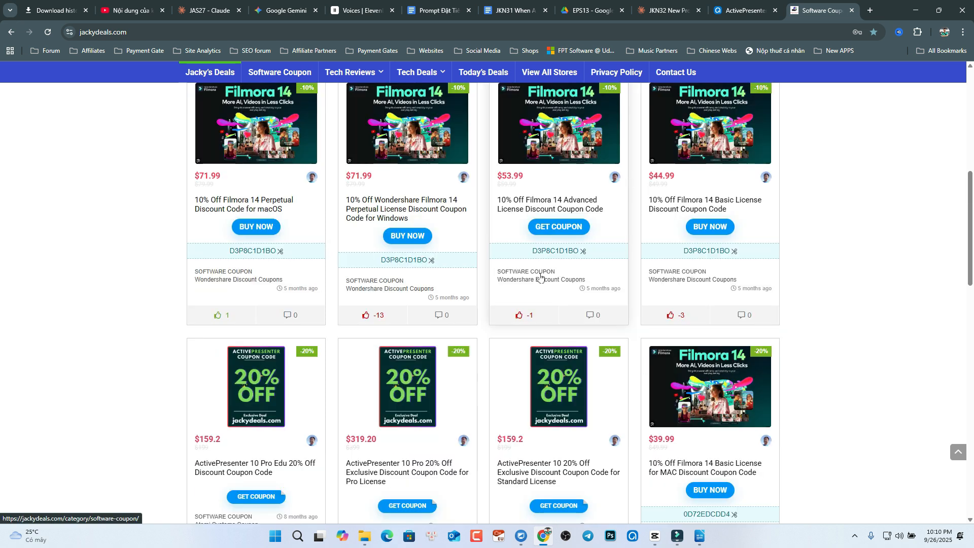
# - Stop the screen recording using ActivePresenter's recording controls in the system tray
pyautogui.click(856, 537)
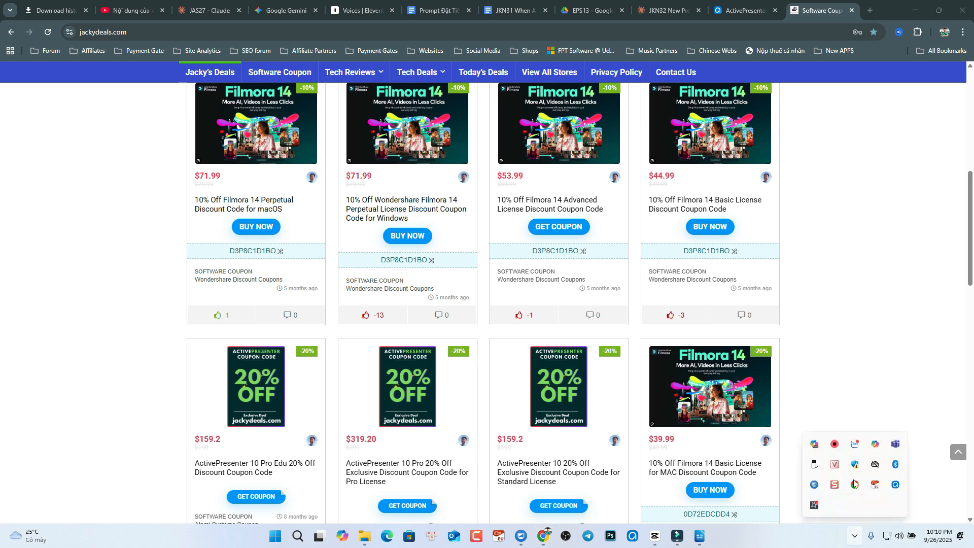
pyautogui.click(896, 486)
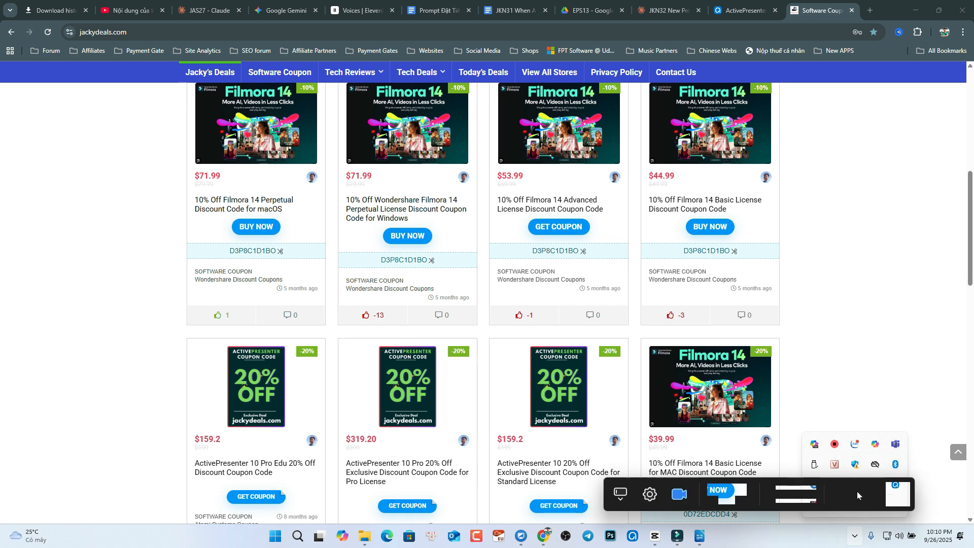
pyautogui.click(863, 494)
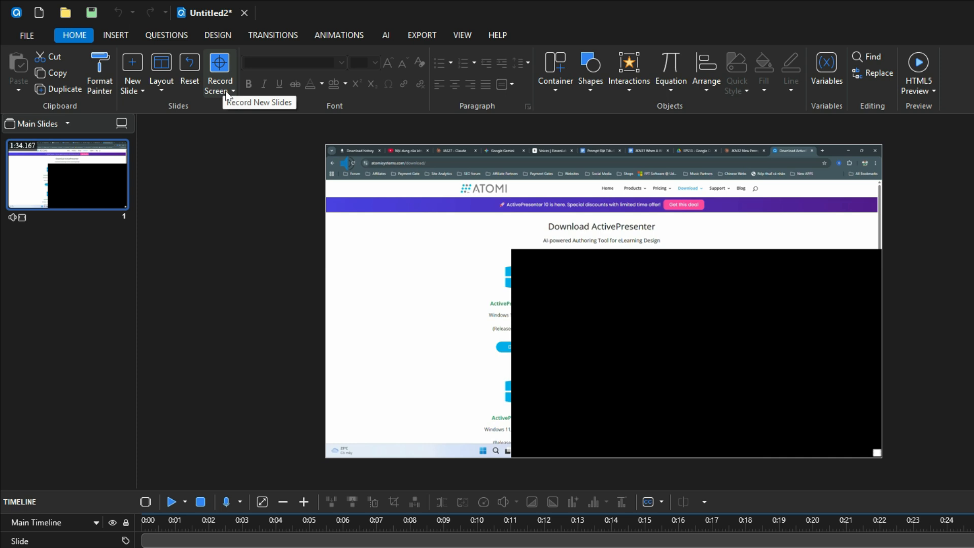
# - Enlarge the timeline area so that more of the recorded audio, webcam and video tracks fit
pyautogui.click(226, 93)
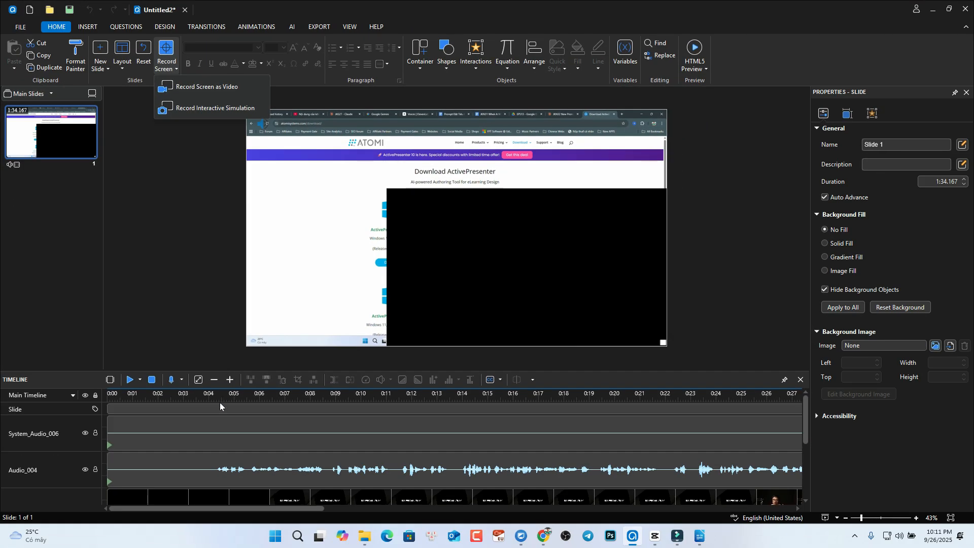
pyautogui.click(220, 406)
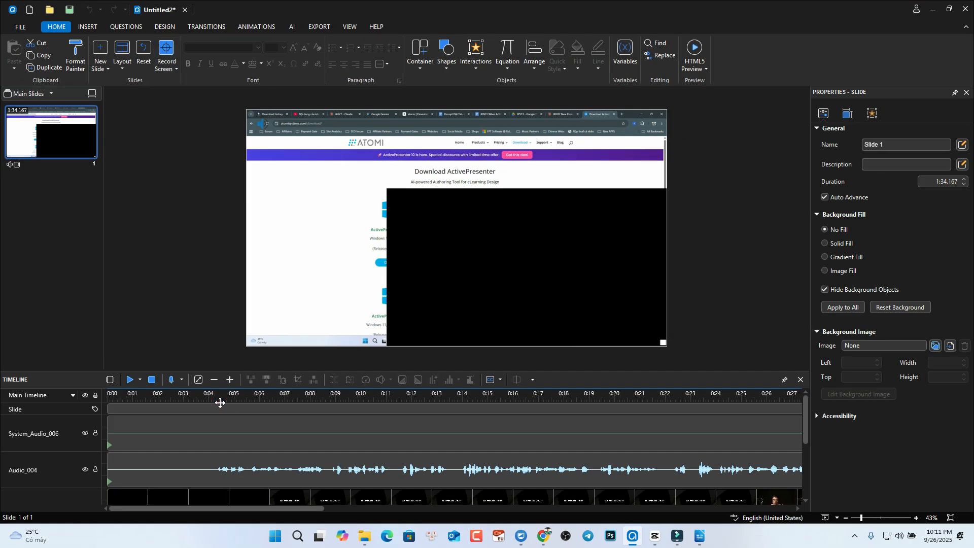
pyautogui.moveTo(225, 371); pyautogui.dragTo(226, 309)
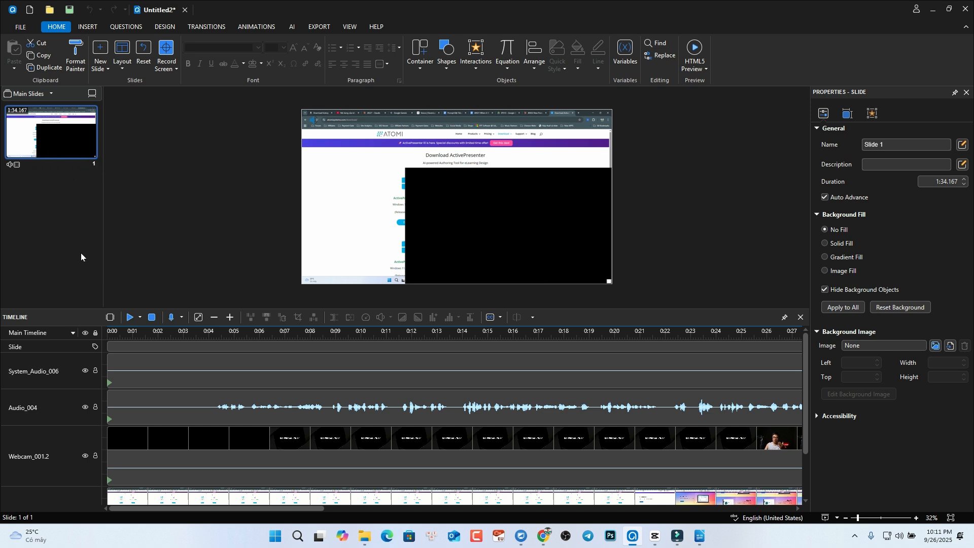
# - Shrink the webcam video into a small overlay in the lower-right corner of the slide at about 0:08
pyautogui.click(323, 332)
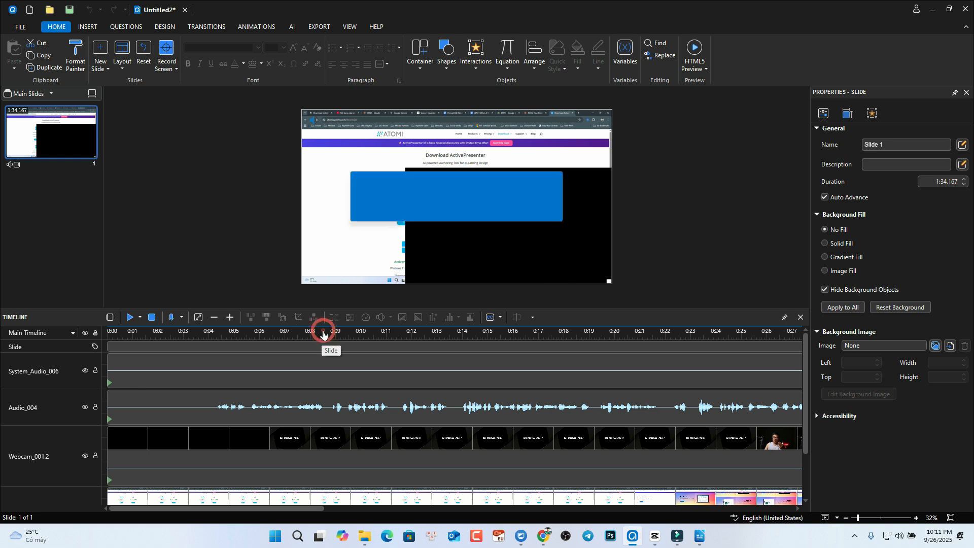
pyautogui.click(447, 254)
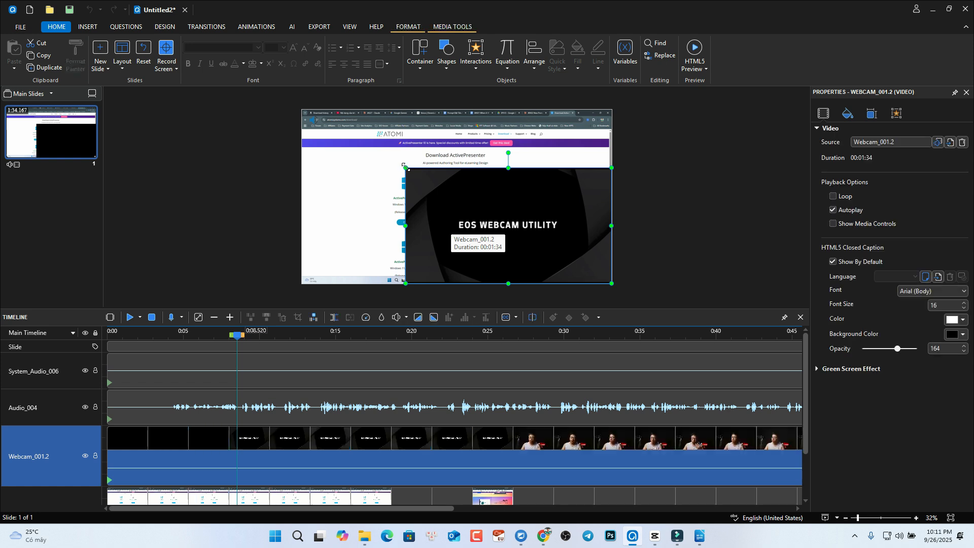
pyautogui.moveTo(528, 228); pyautogui.dragTo(552, 246)
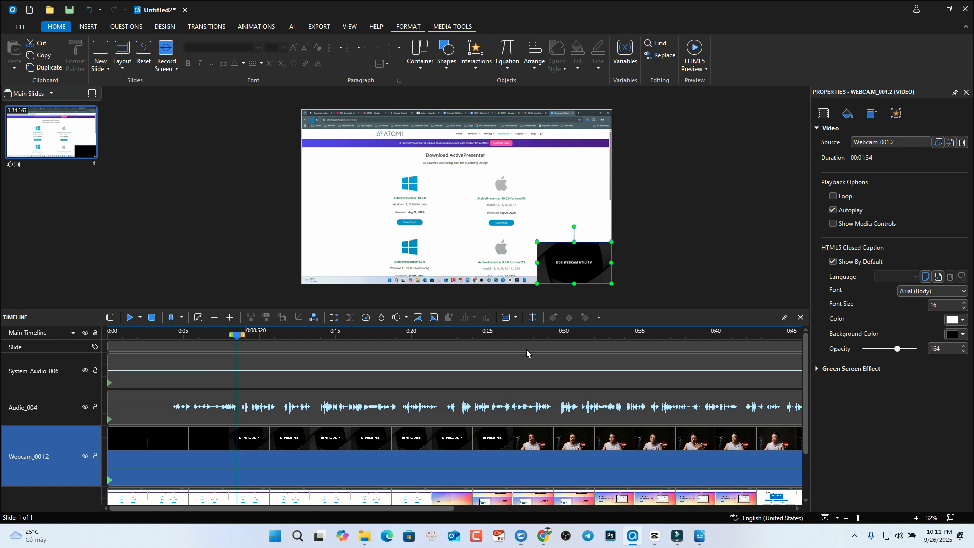
# - Look through the recording along the timeline, checking the webcam overlay at about 0:34, 0:19 and 0:33
pyautogui.scroll(-3, 471, 427)
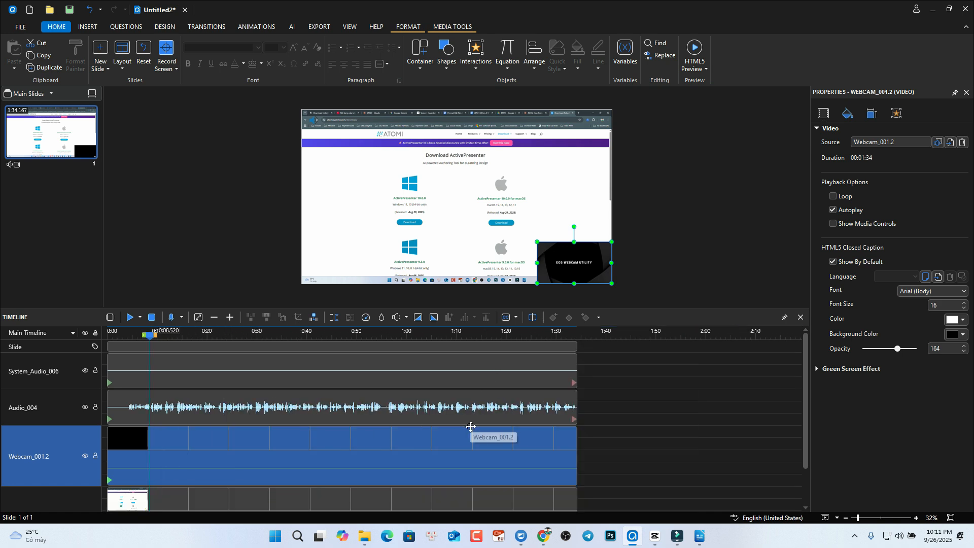
pyautogui.click(276, 338)
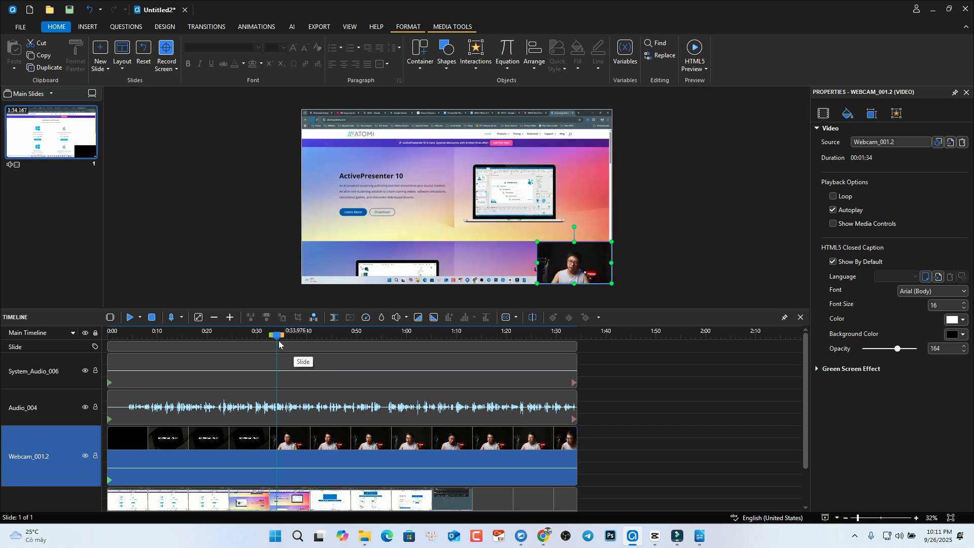
pyautogui.click(264, 347)
pyautogui.click(203, 336)
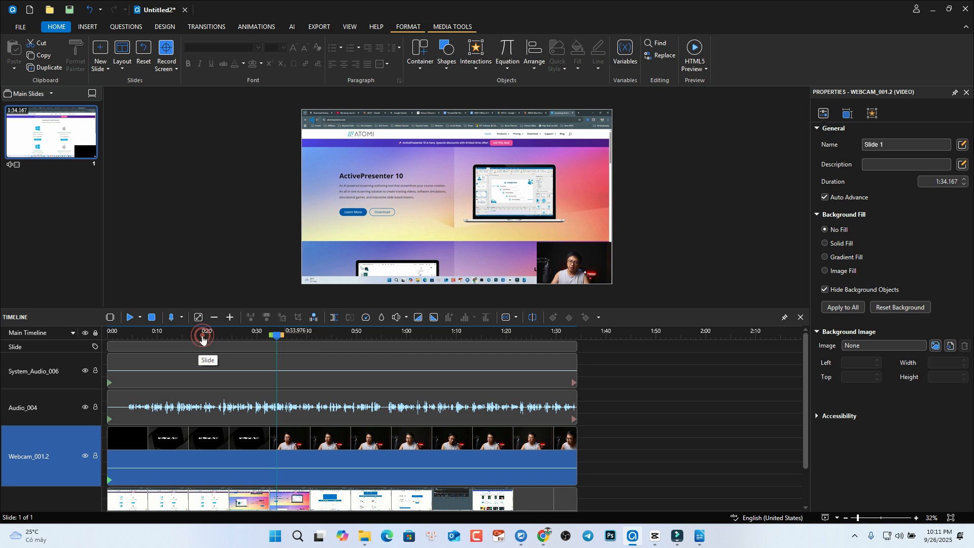
pyautogui.click(212, 440)
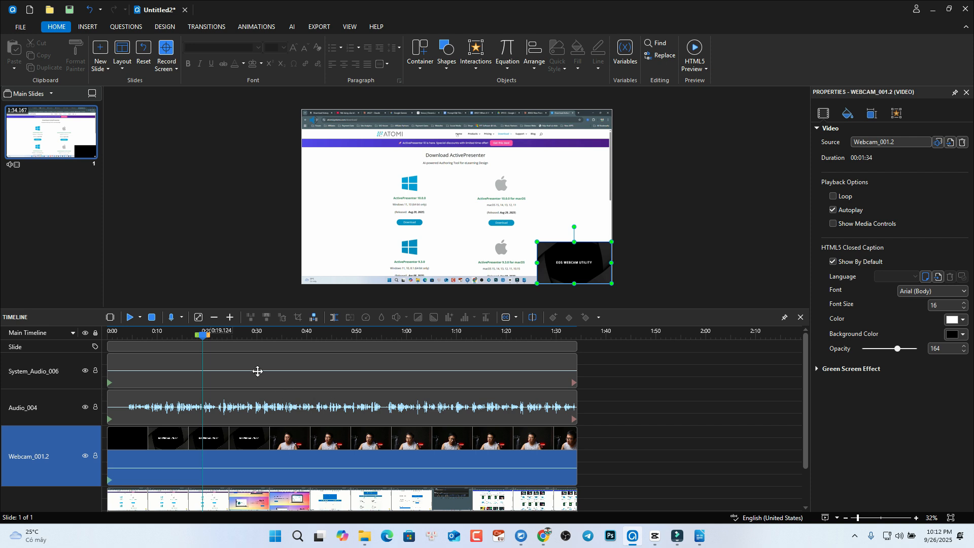
pyautogui.moveTo(202, 335); pyautogui.dragTo(273, 357)
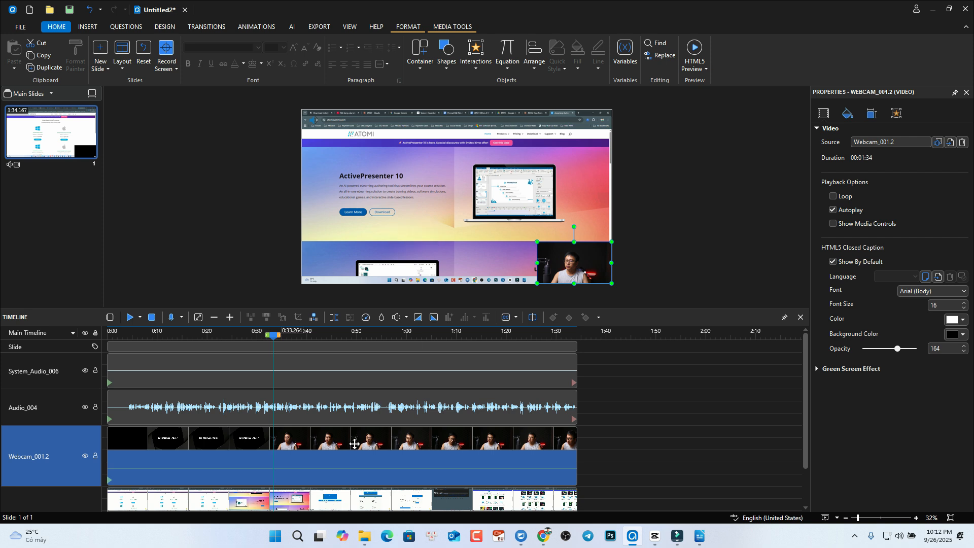
# - Set the cursor highlight type of the Video_001 screen recording to Circle and preview the playback
pyautogui.scroll(-2, 355, 444)
pyautogui.click(315, 467)
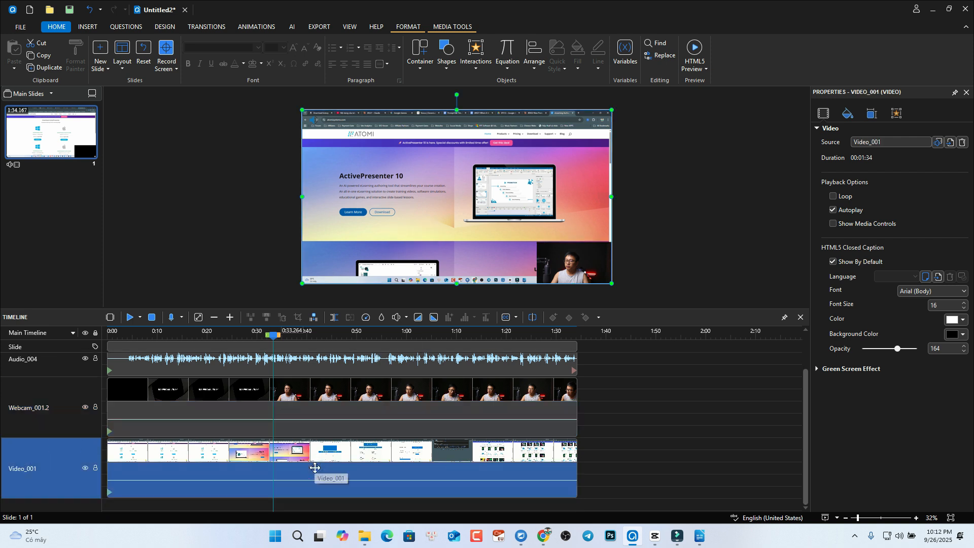
pyautogui.click(825, 113)
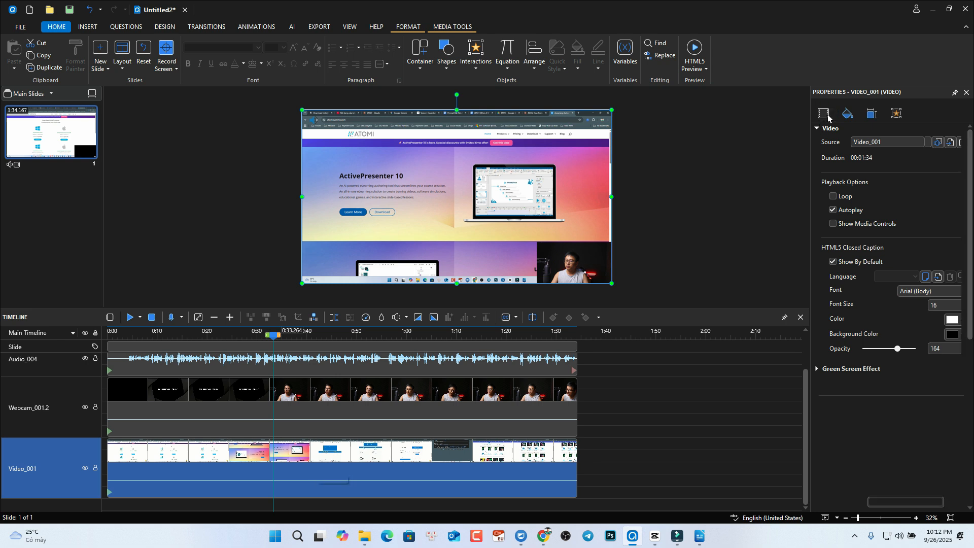
pyautogui.click(825, 112)
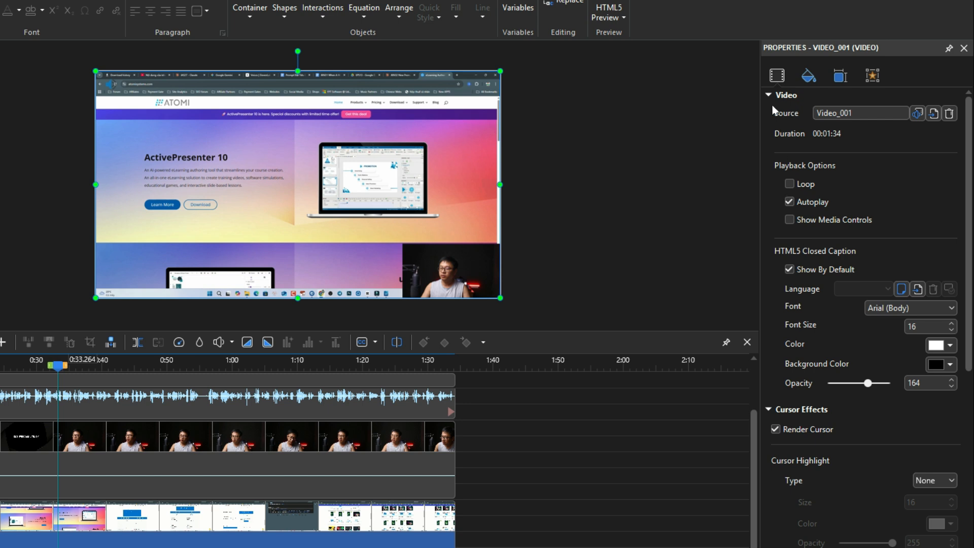
pyautogui.click(769, 96)
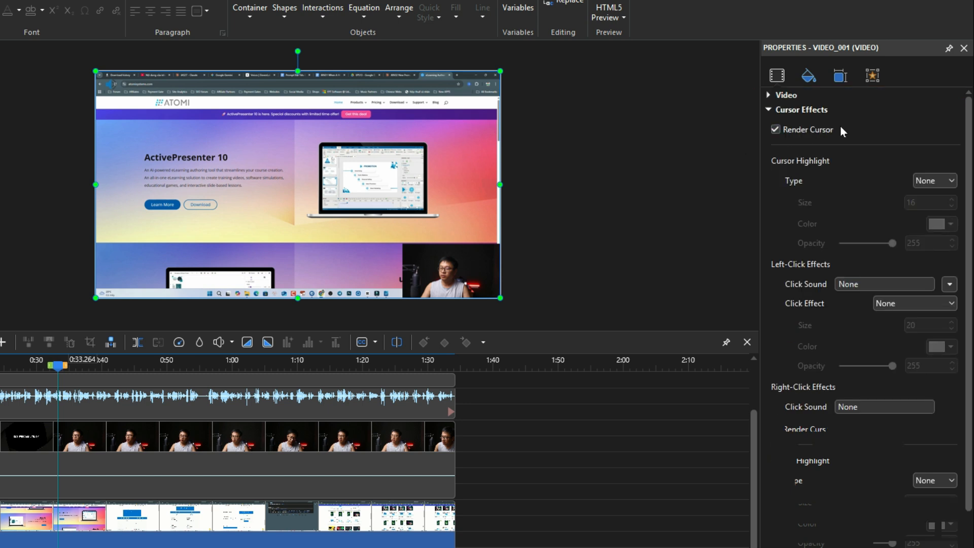
pyautogui.click(938, 181)
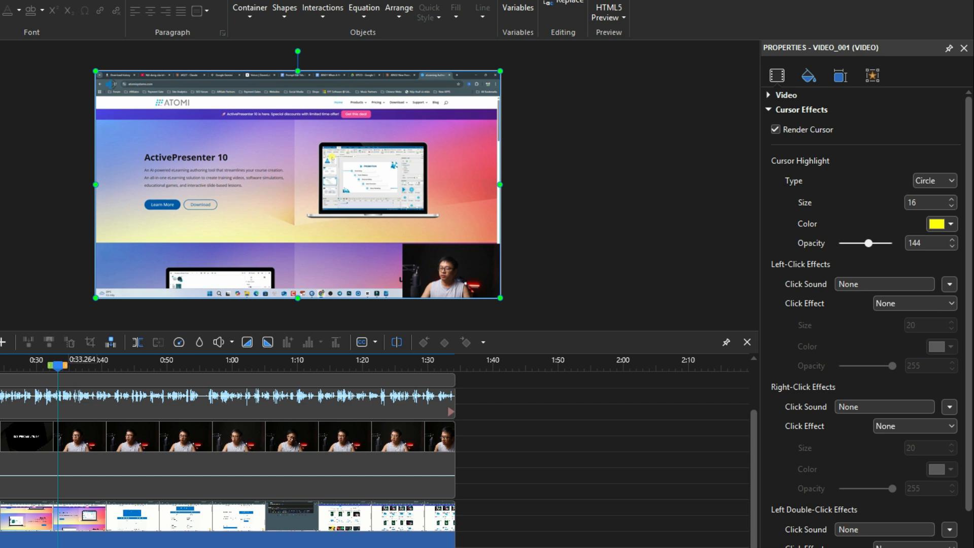
pyautogui.press('space')
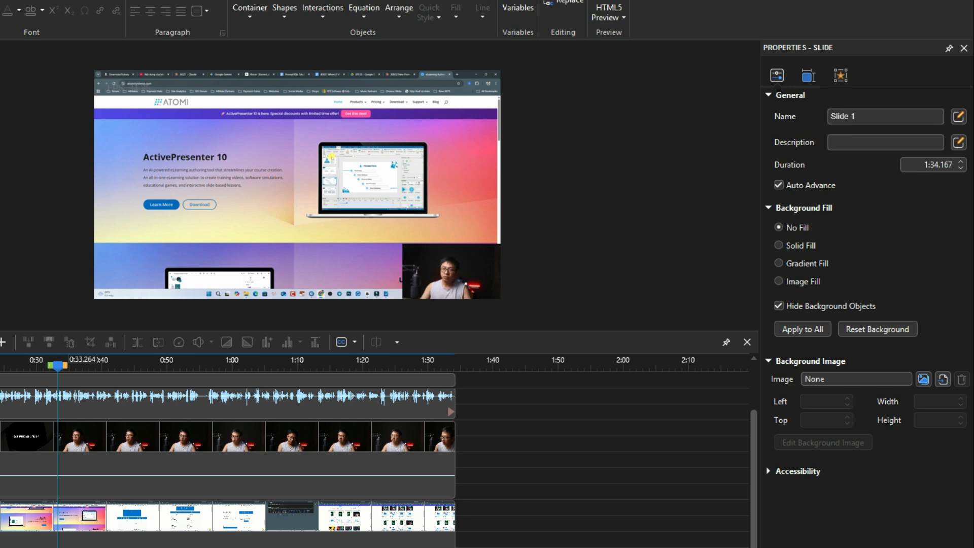
pyautogui.press('space')
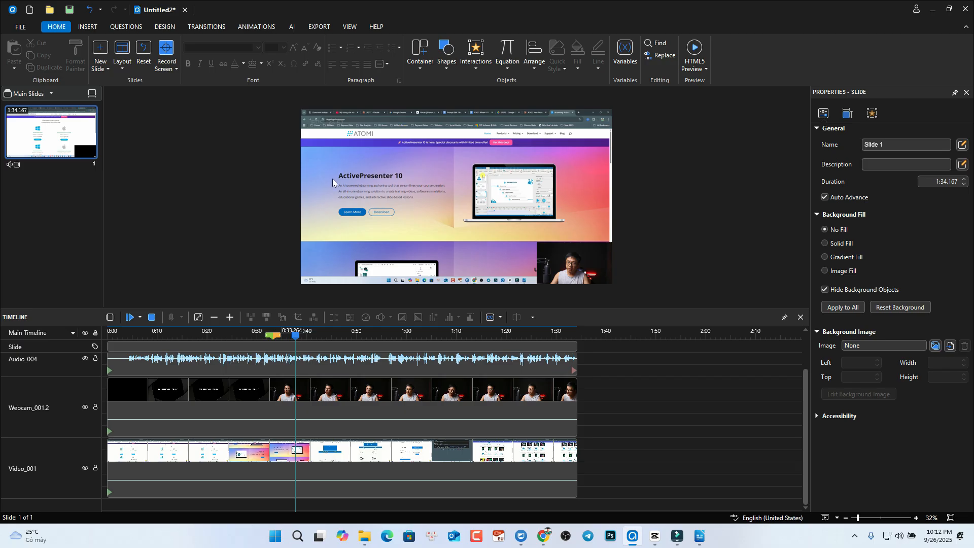
# - Add a rounded rectangular callout over the ActivePresenter 10 heading on the slide with the text "Click here!"
pyautogui.click(89, 28)
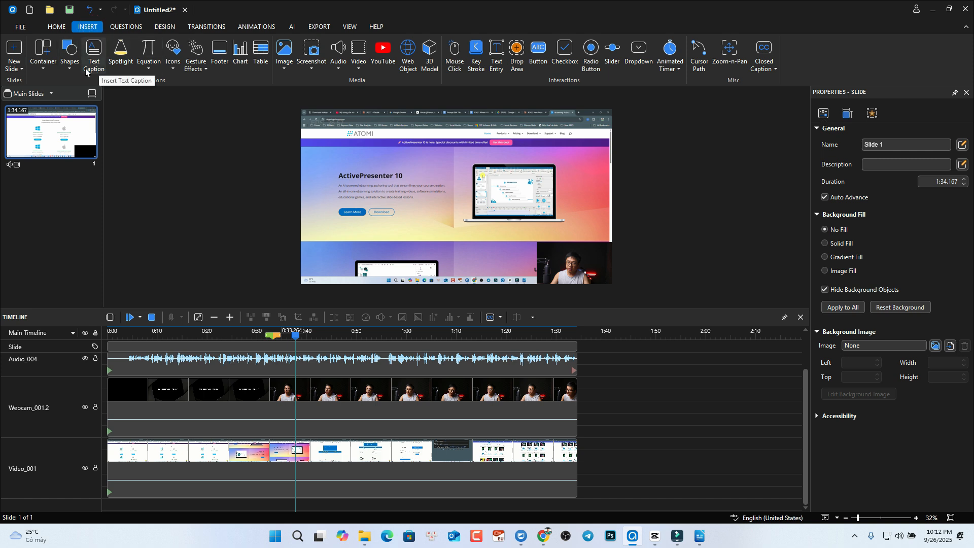
pyautogui.click(70, 57)
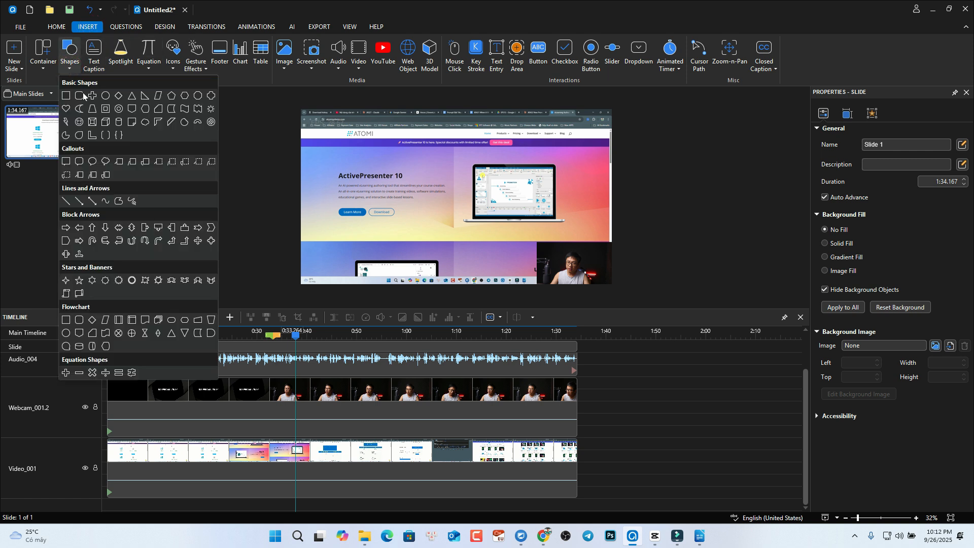
pyautogui.click(80, 162)
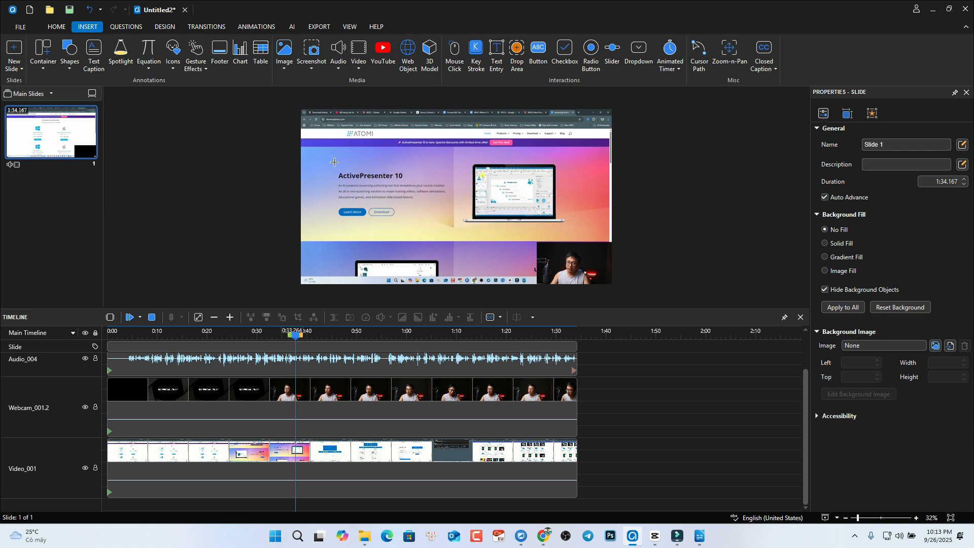
pyautogui.moveTo(334, 162)
pyautogui.mouseDown()
pyautogui.moveTo(394, 202)
pyautogui.moveTo(408, 204)
pyautogui.moveTo(413, 185)
pyautogui.moveTo(400, 193)
pyautogui.mouseUp()
pyautogui.click(372, 176)
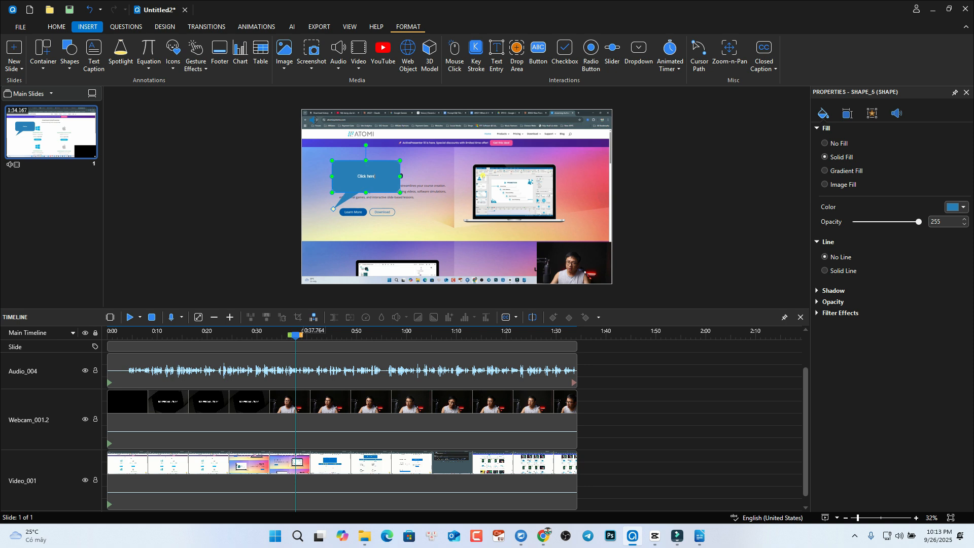
# - Set the callout's text size to 48 and move the callout between the heading and the laptop image
pyautogui.hotkey('ctrl', 'a')
pyautogui.click(460, 142)
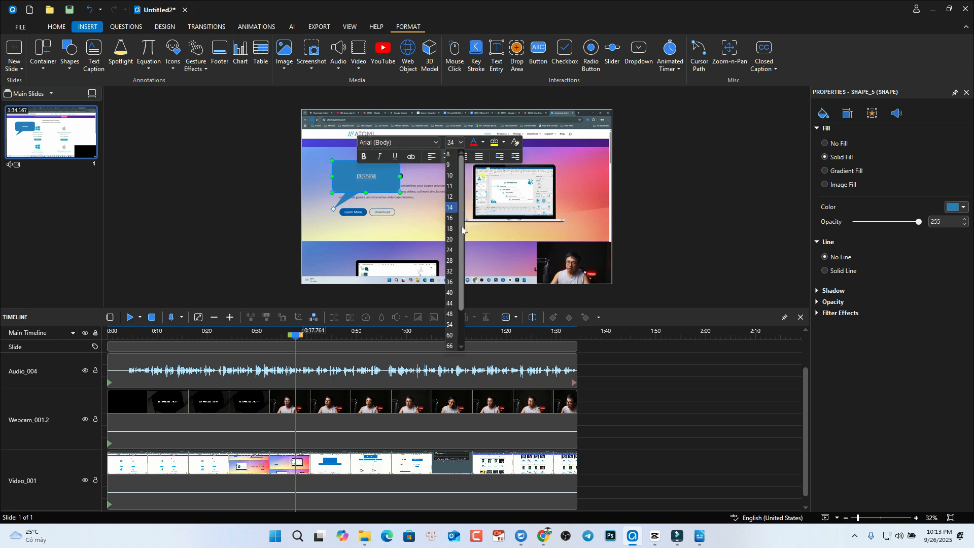
pyautogui.click(448, 316)
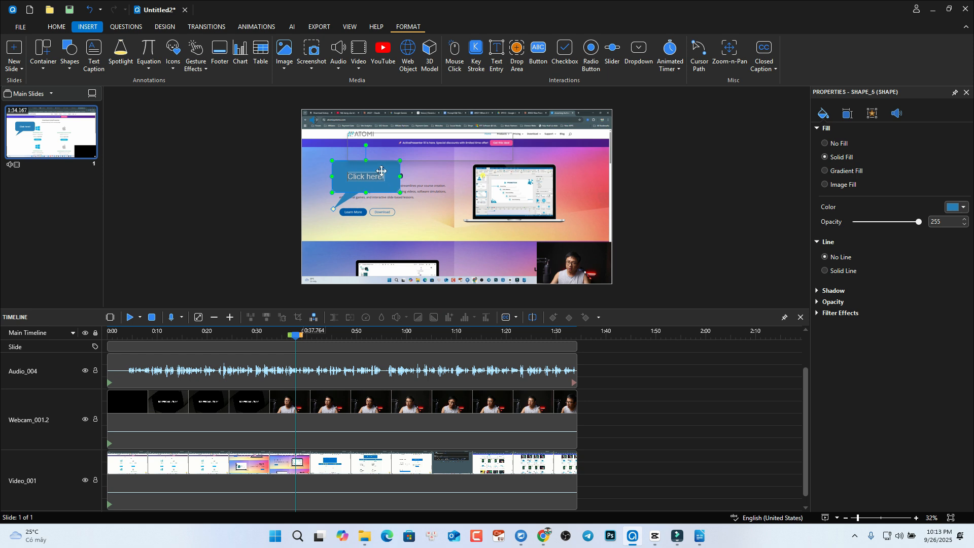
pyautogui.click(370, 202)
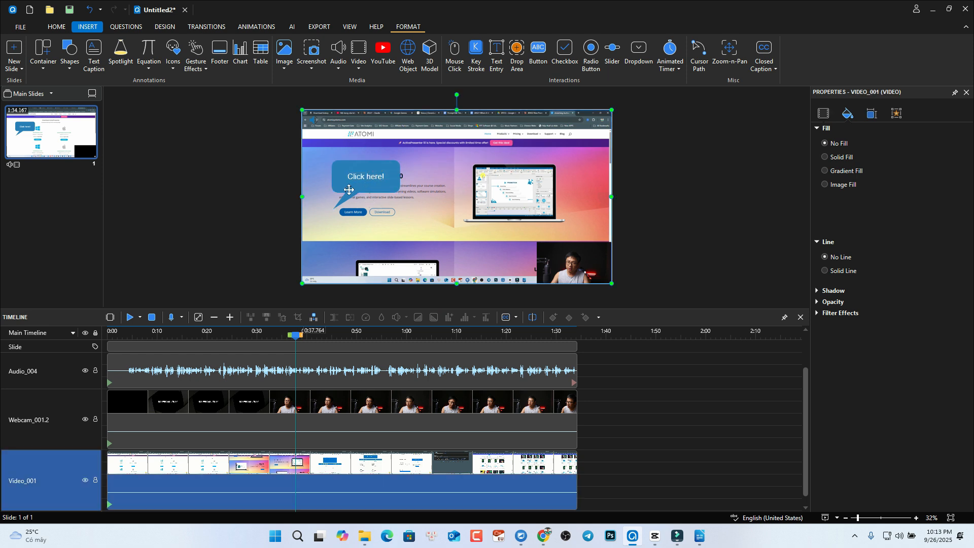
pyautogui.moveTo(395, 188); pyautogui.dragTo(427, 194)
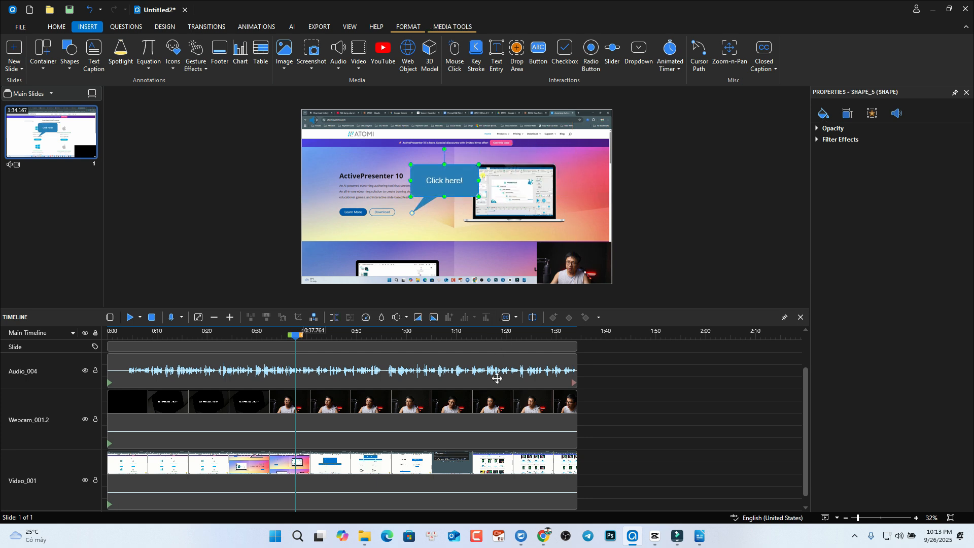
# - View the recording at about 0:57 on the timeline and select the webcam clip
pyautogui.scroll(-1, 432, 408)
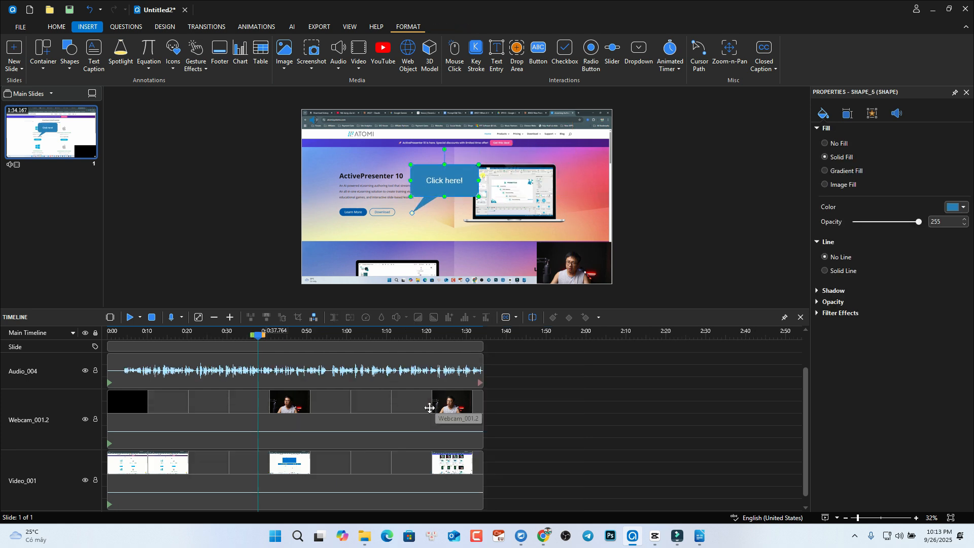
pyautogui.click(333, 335)
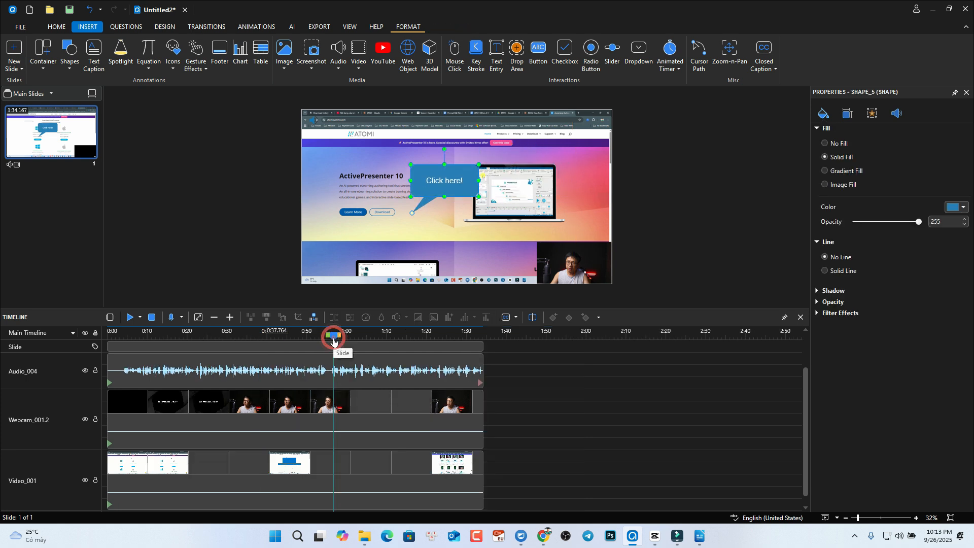
pyautogui.click(344, 405)
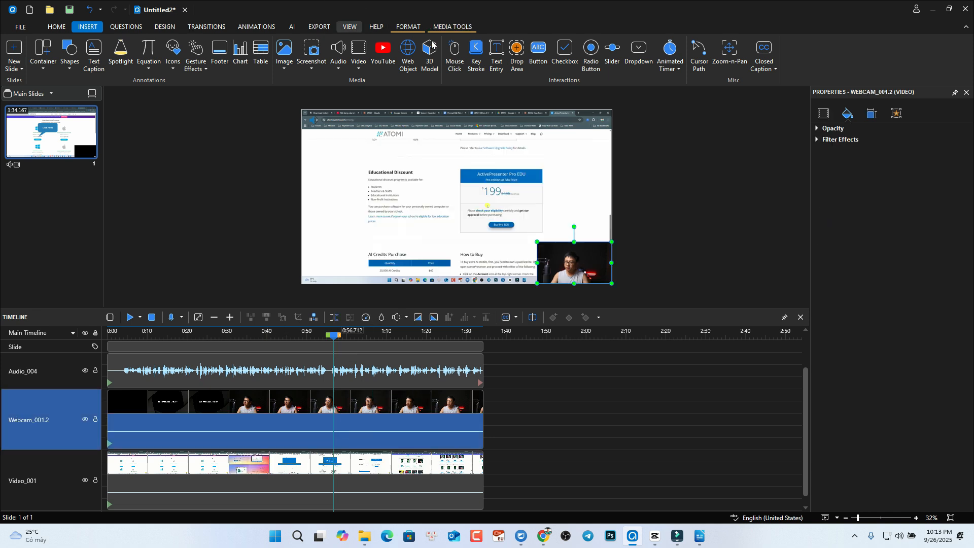
# - Export the project as an MP4 video named "AP10 output" to the Desktop, keeping the default rendering options
pyautogui.click(316, 27)
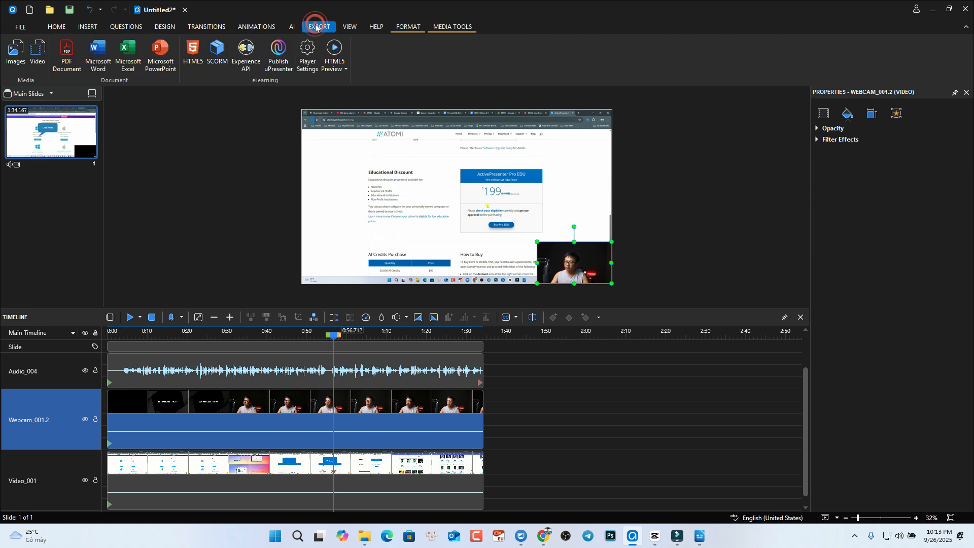
pyautogui.click(36, 60)
pyautogui.click(611, 368)
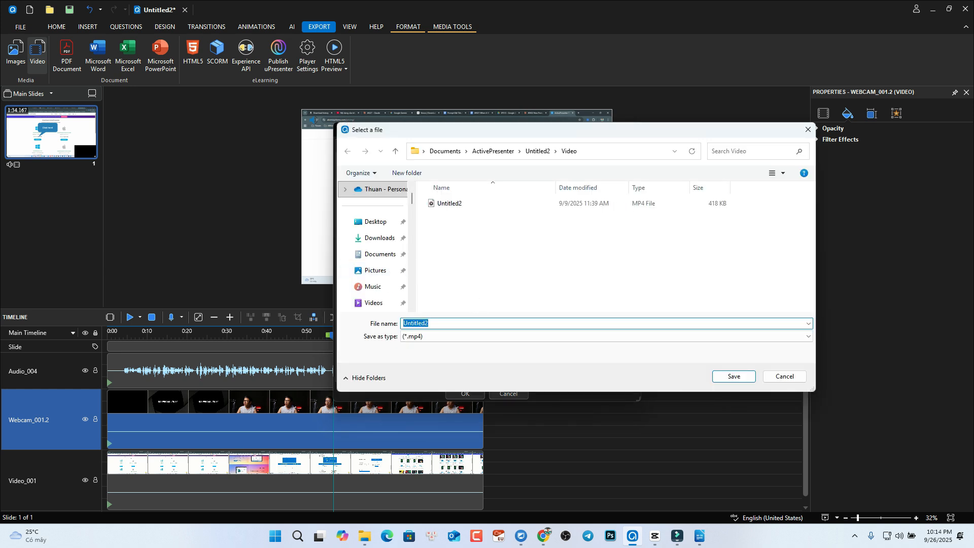
pyautogui.write('AP')
pyautogui.press('BackSpace')
pyautogui.write('P10 output')
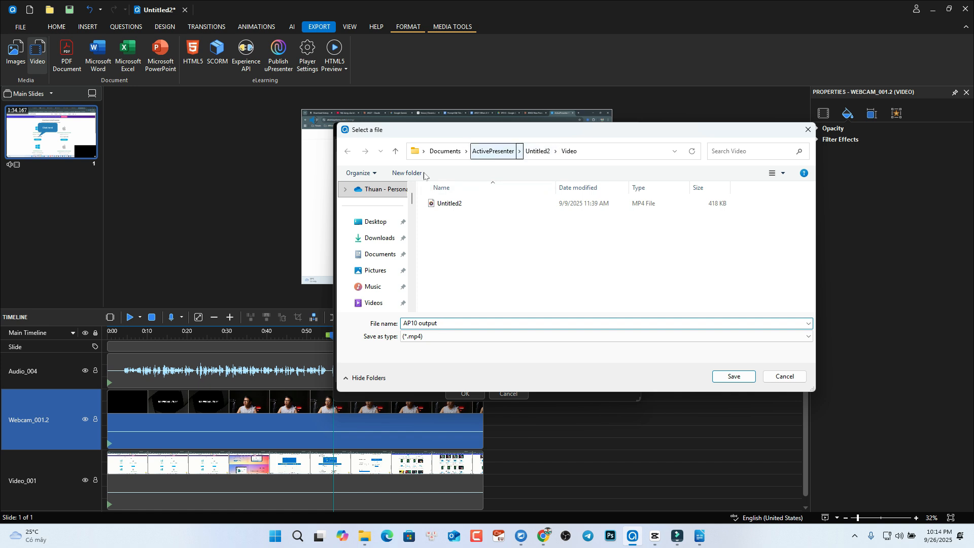
pyautogui.click(376, 221)
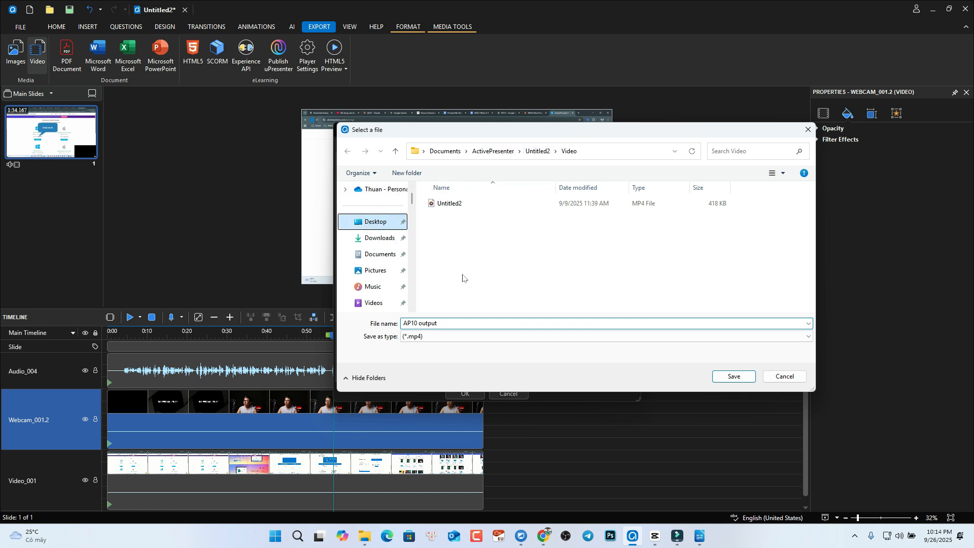
pyautogui.click(741, 378)
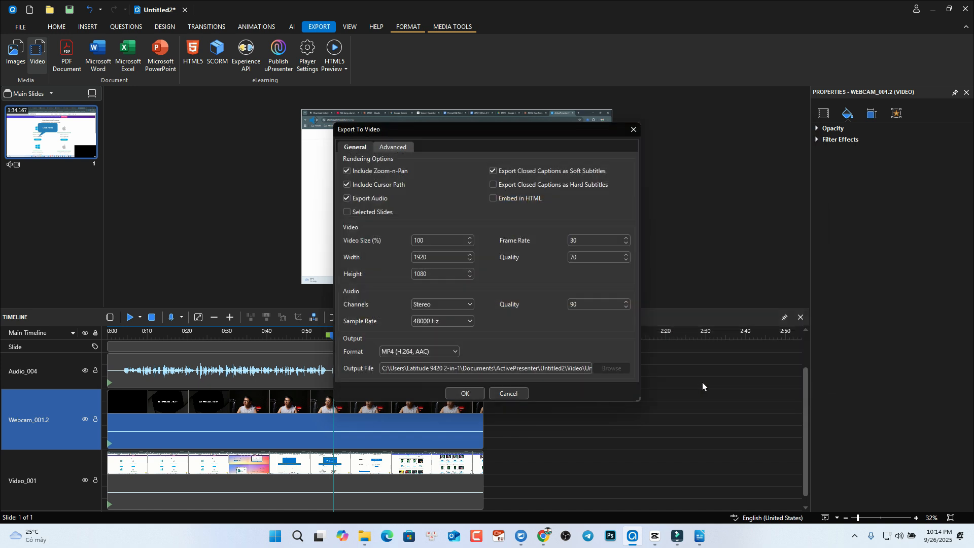
pyautogui.click(472, 397)
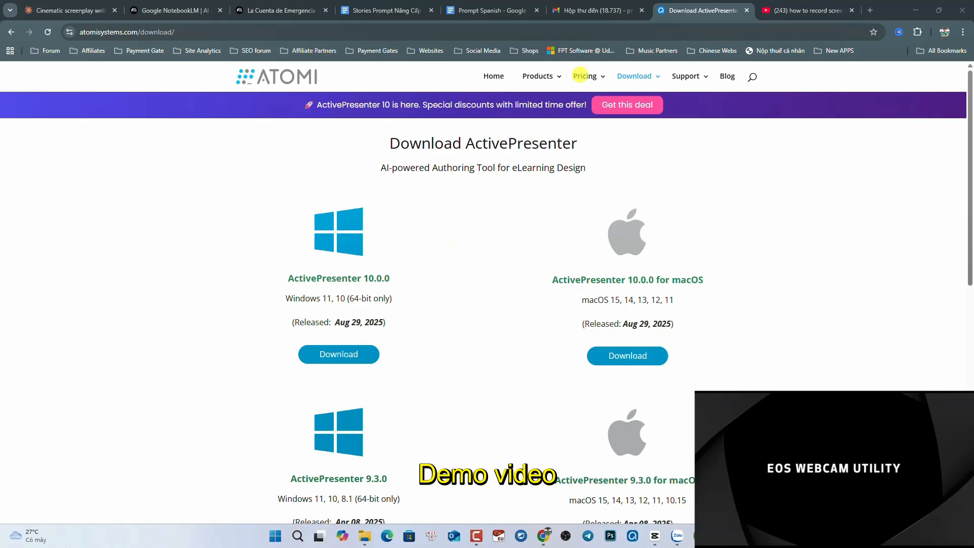
# - Open the ActivePresenter pricing page on the Atomi website in the browser and view the Standard and Pro plans
pyautogui.moveTo(585, 71)
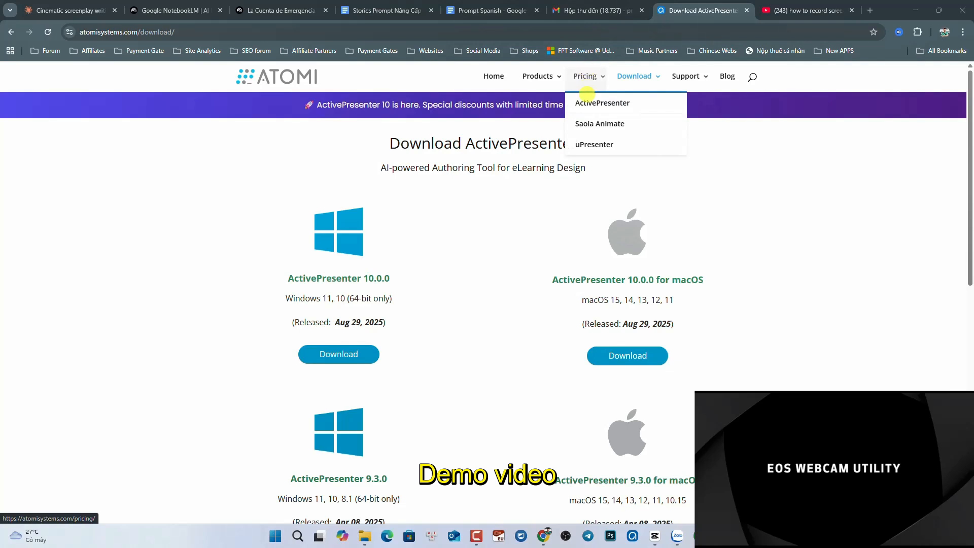
pyautogui.click(599, 143)
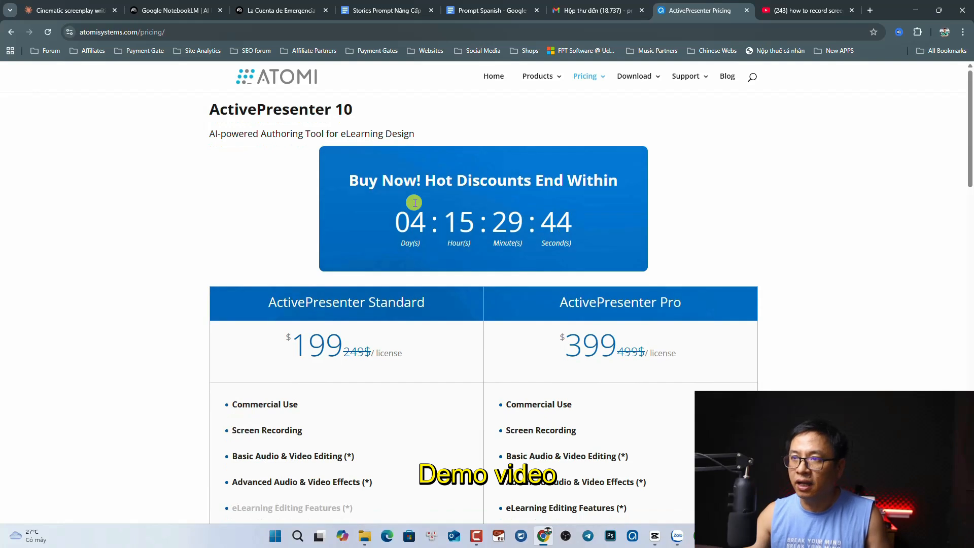
pyautogui.scroll(-2, 337, 311)
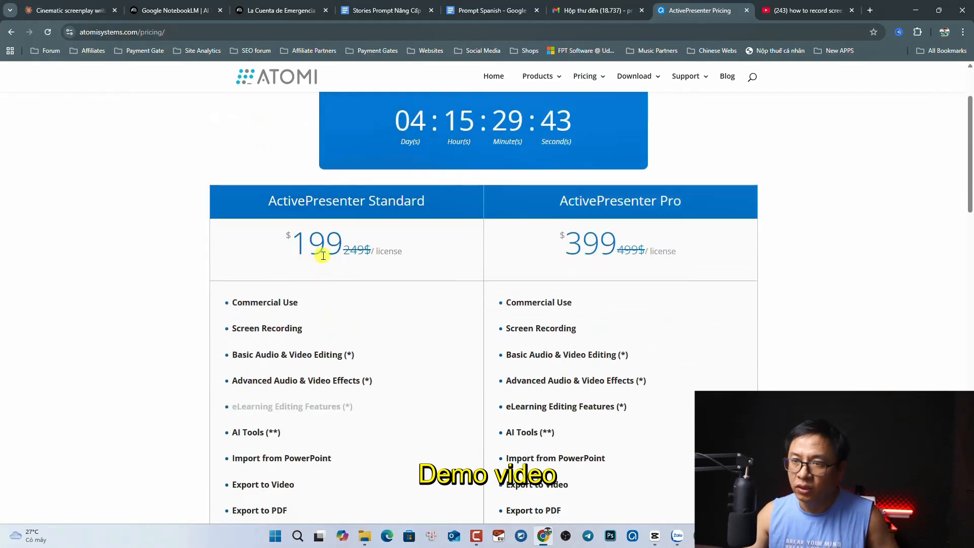